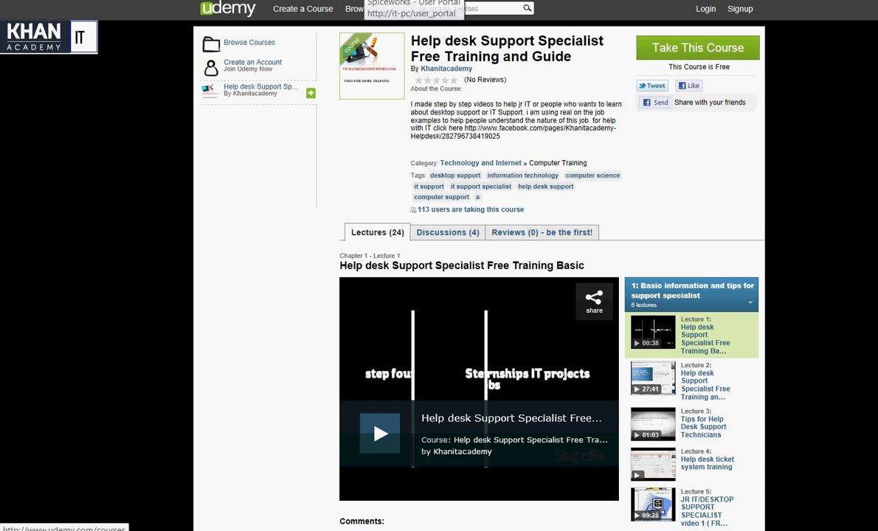
Preview the company portal from the Spiceworks User Portal page and switch it to Portal Designer mode.
left_click(369, 2)
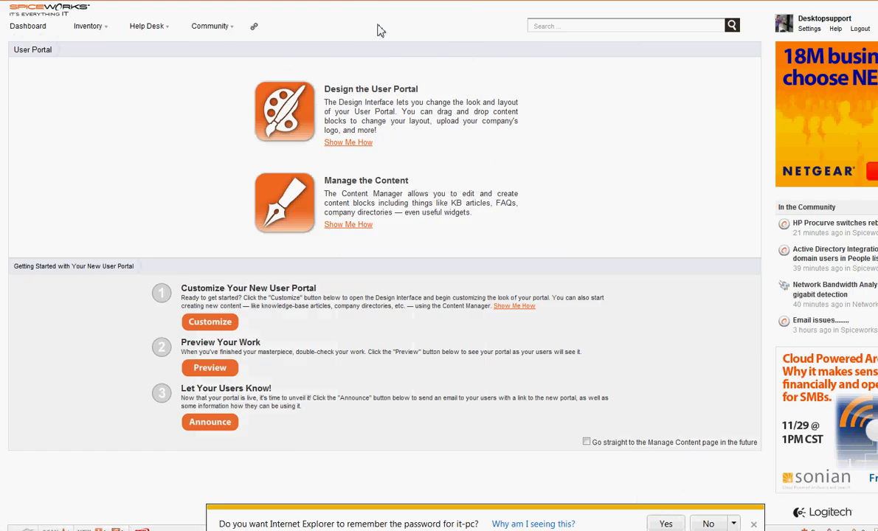
left_click(436, 2)
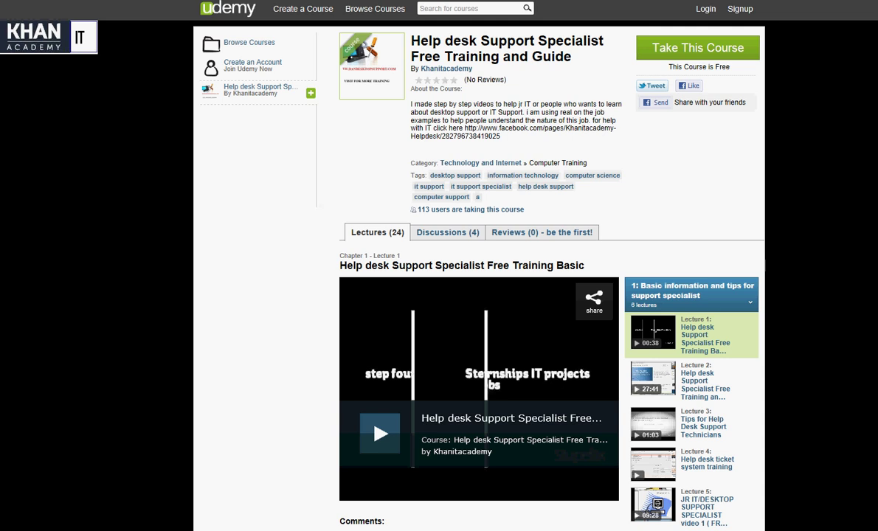
left_click(340, 2)
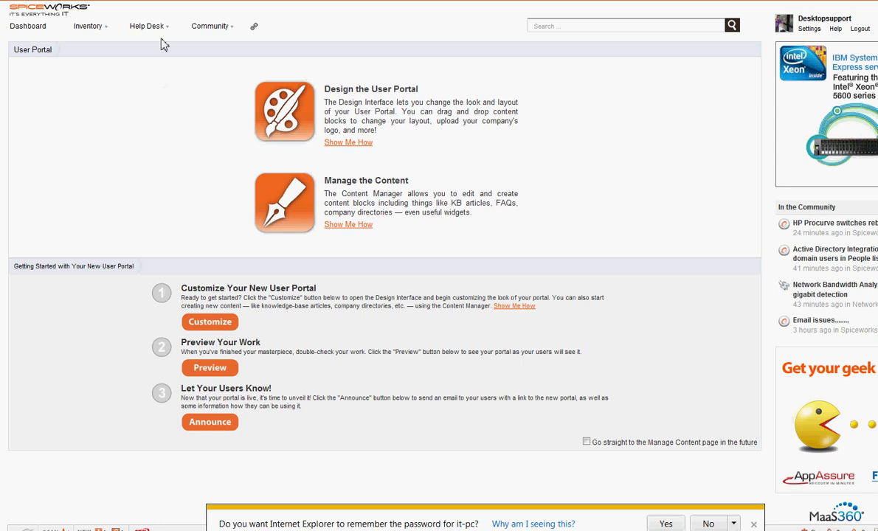
mouse_move(157, 31)
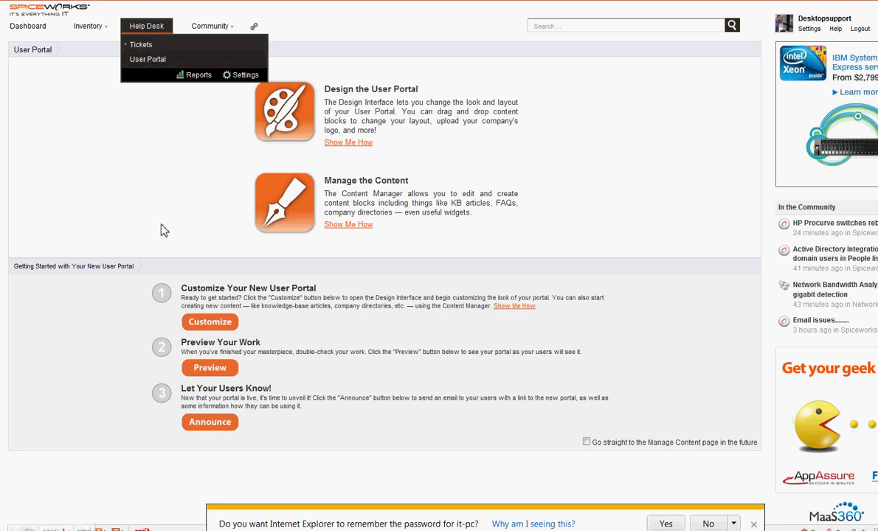
left_click(210, 366)
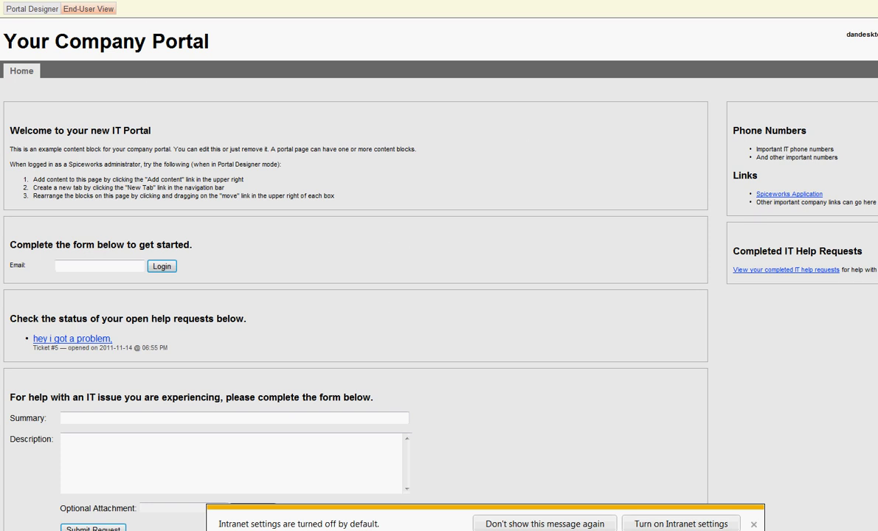
left_click(53, 12)
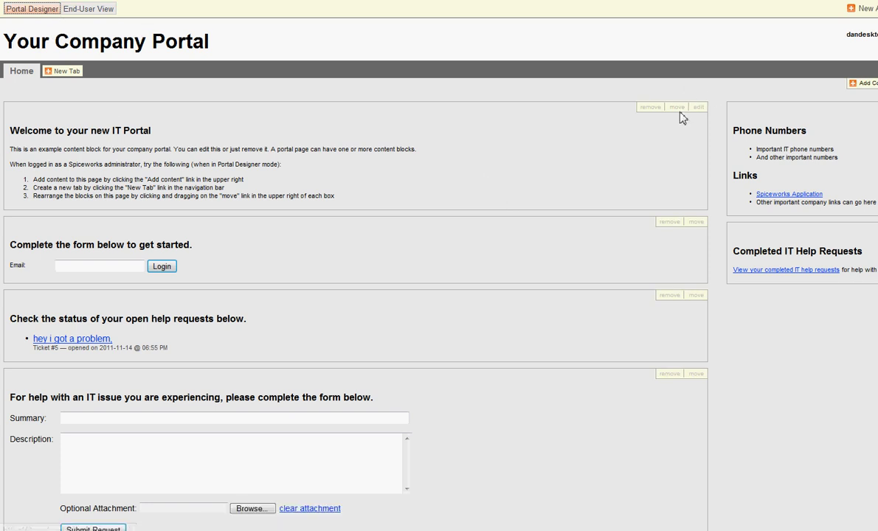
Replace all text in the Home page's Welcome block with "IT Page" and publish the block.
left_click(698, 107)
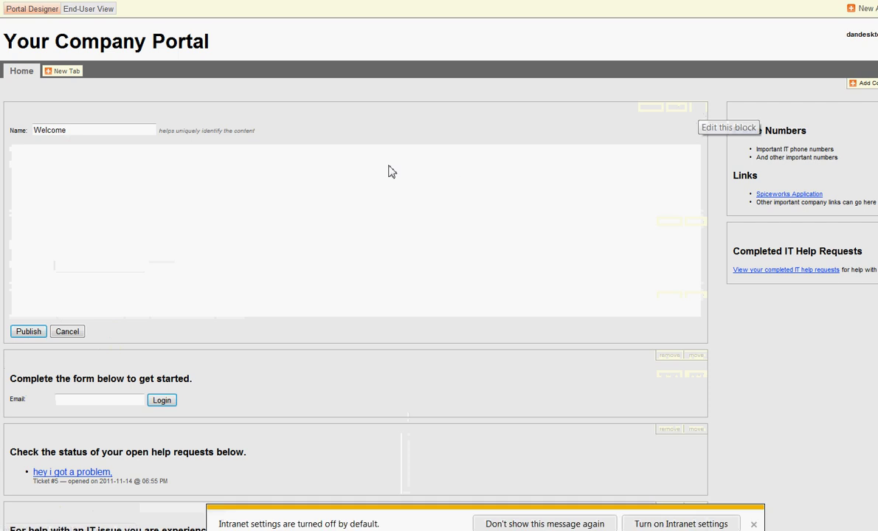
left_click(168, 252)
type("wxjwcwocdwecd content\" link in the upper right")
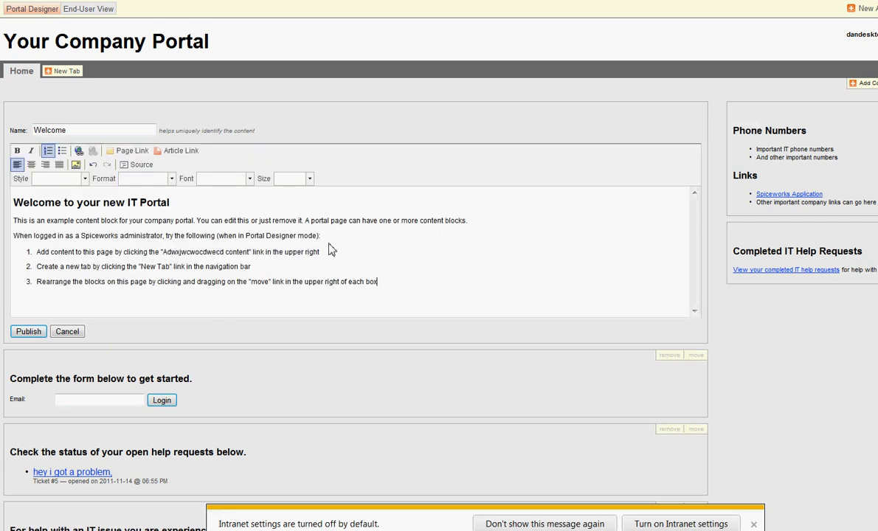
key("ctrl+a")
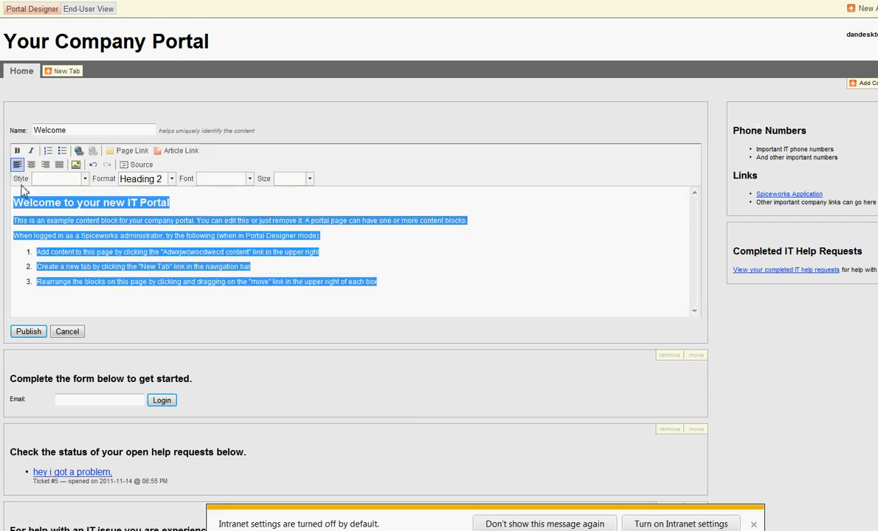
key("BackSpace")
type("IT")
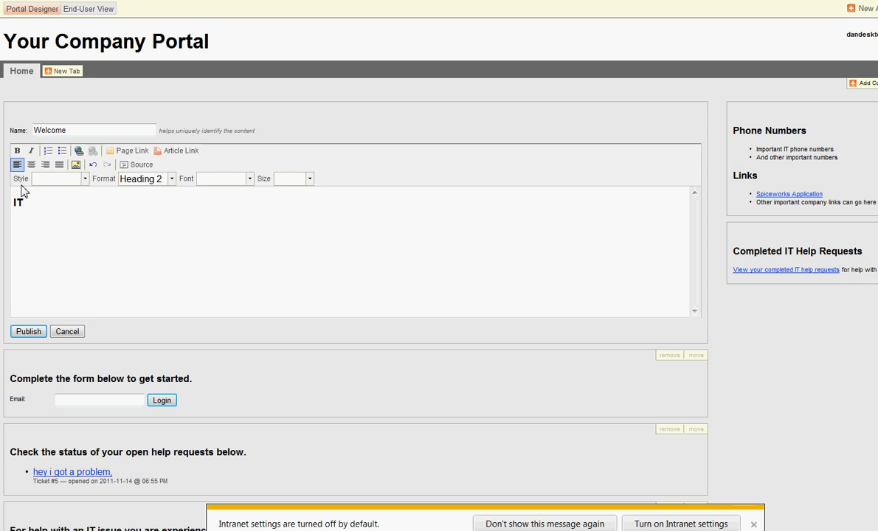
type(" Page")
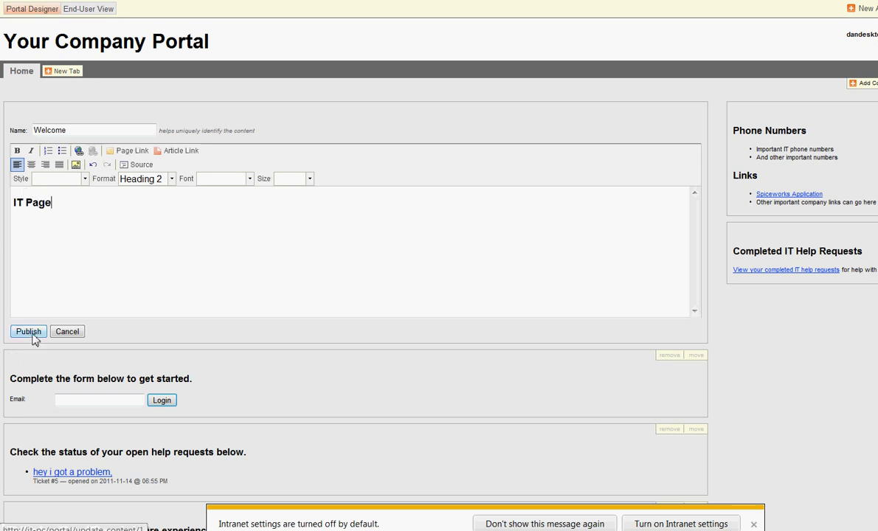
left_click(15, 332)
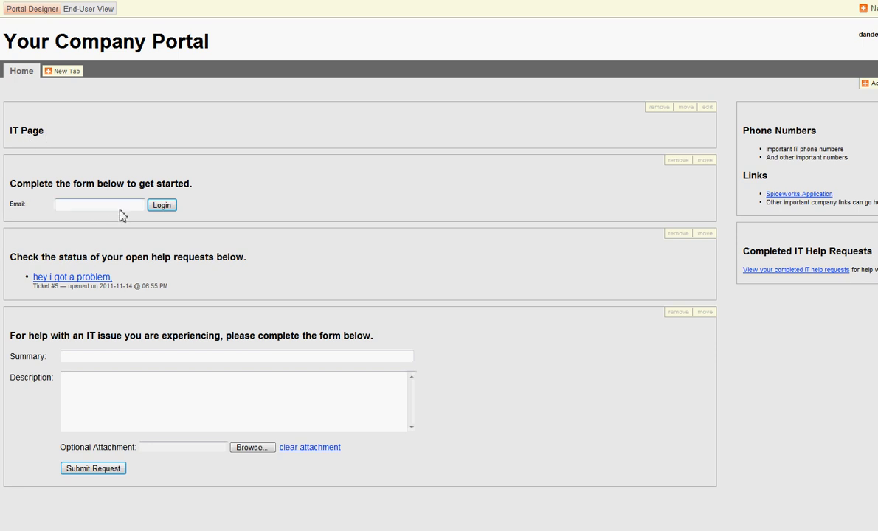
Remove the email login form block from the portal's Home page.
left_click(679, 160)
left_click(473, 311)
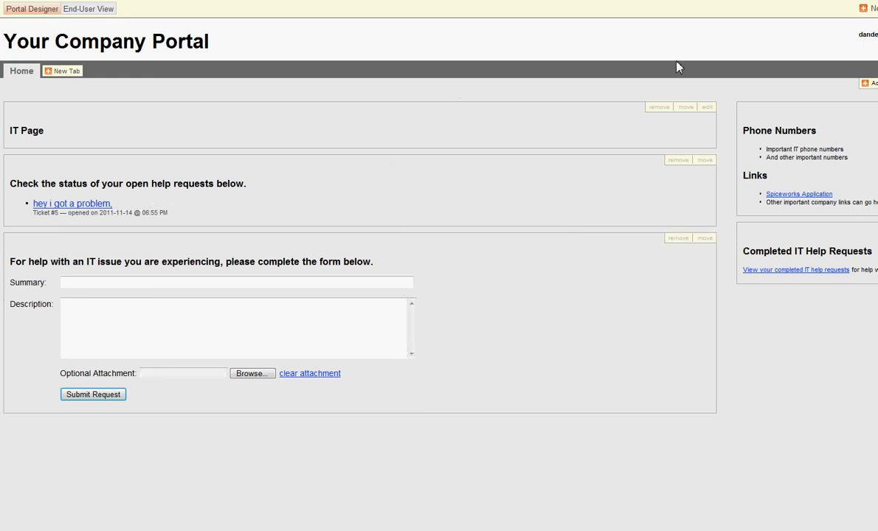
Create a new unprotected portal page named "IT Only".
left_click(60, 71)
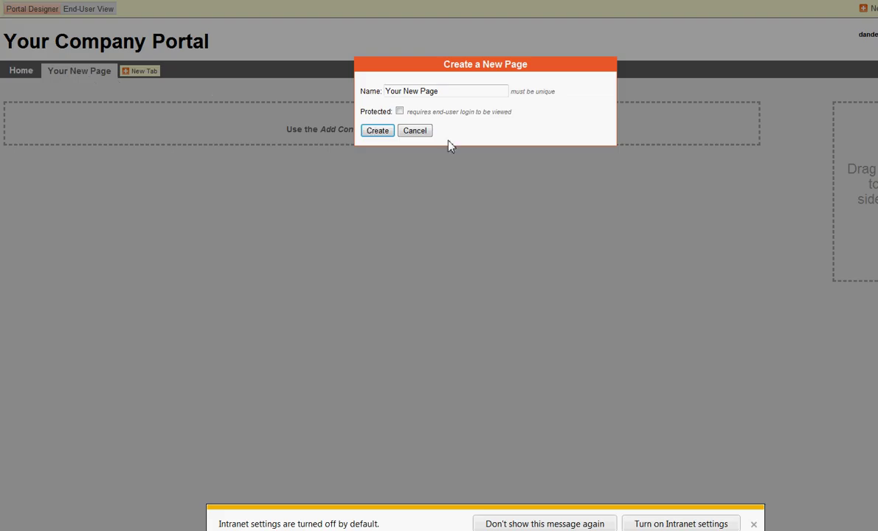
left_click(414, 132)
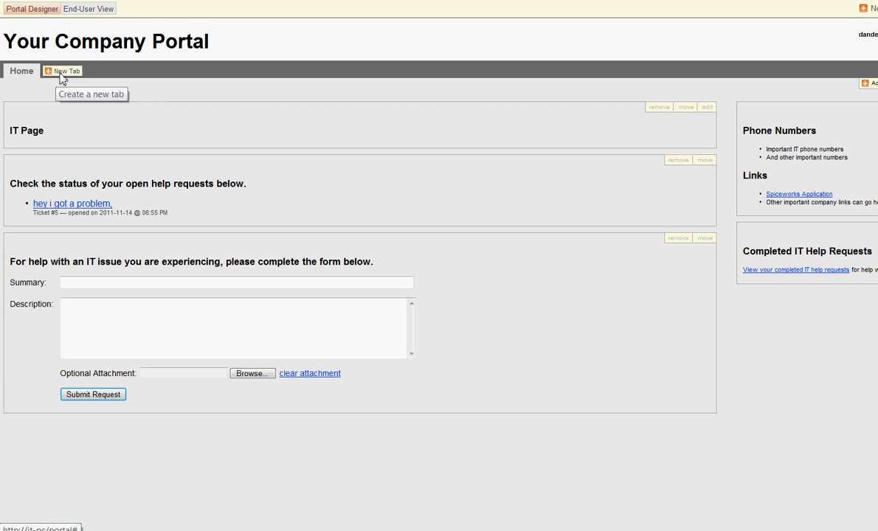
left_click(59, 76)
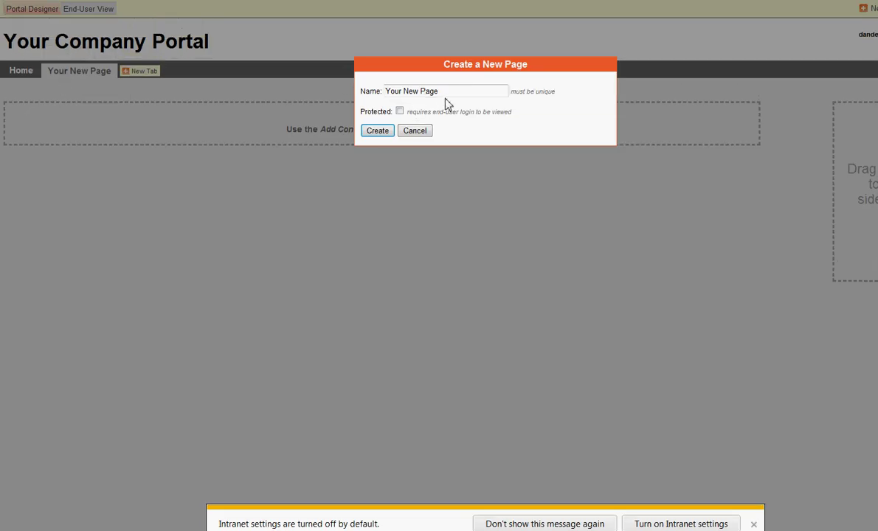
left_click_drag(440, 92, 326, 97)
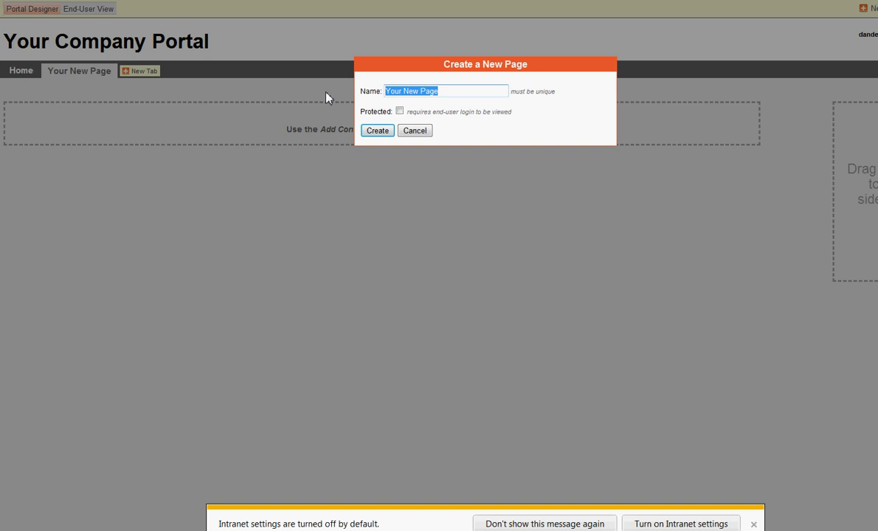
type("It")
key("BackSpace")
key("BackSpace")
type("IT Only")
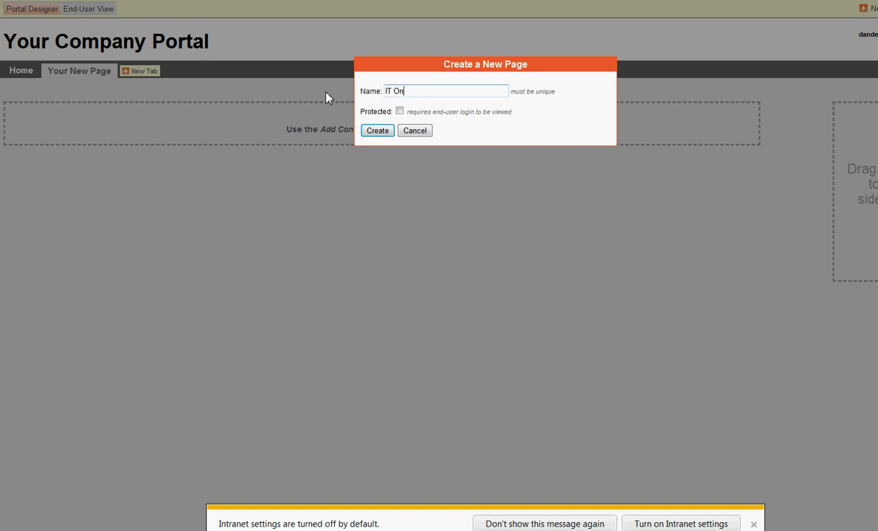
left_click(379, 134)
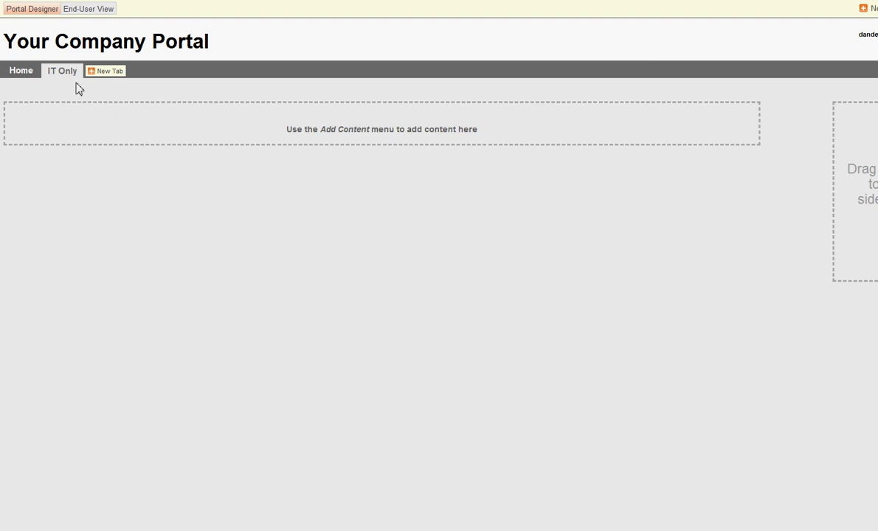
Create an unprotected portal page named "IT only" and add the existing Welcome content block to it.
left_click(28, 77)
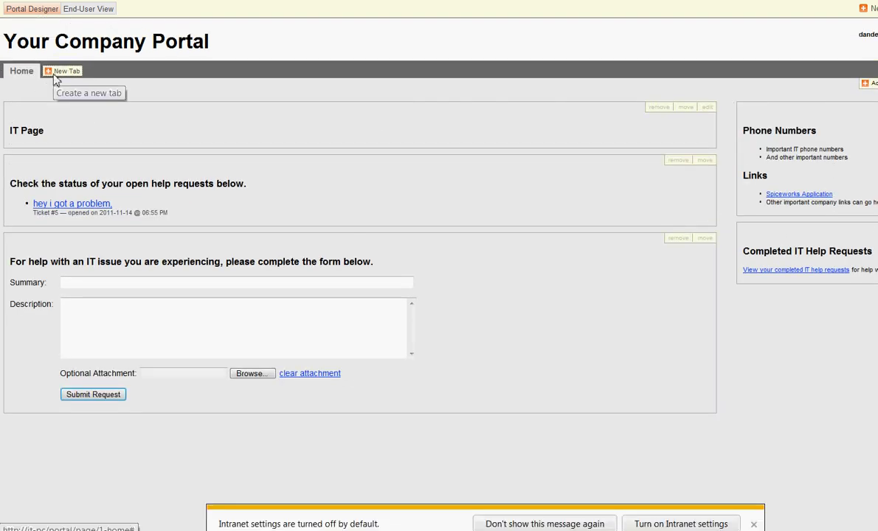
left_click(60, 71)
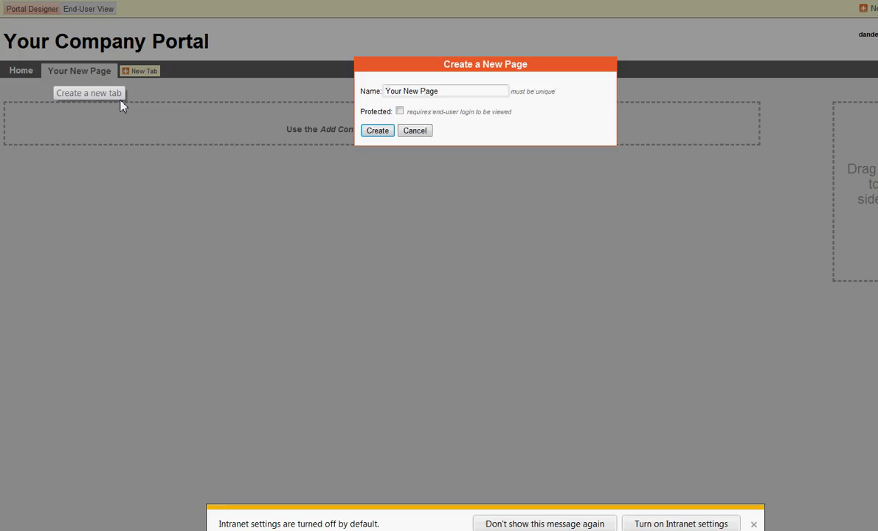
left_click(458, 94)
left_click_drag(458, 95, 373, 105)
key("BackSpace")
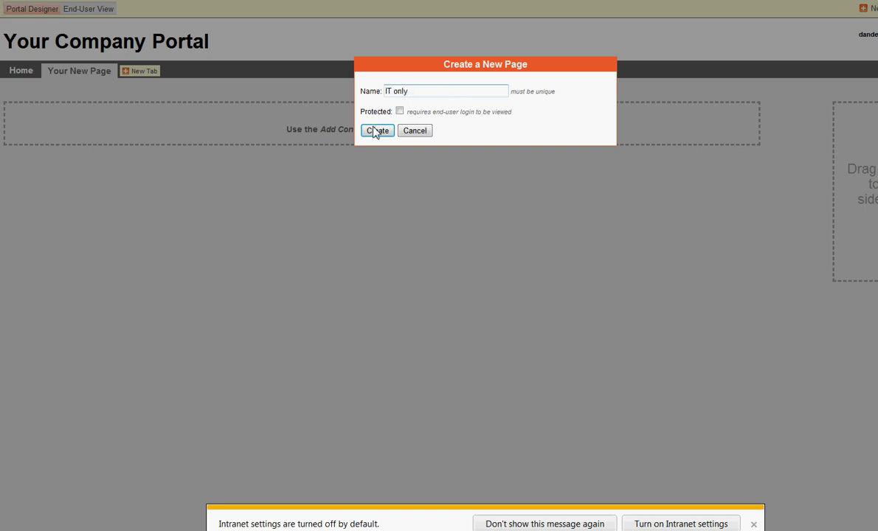
left_click(375, 131)
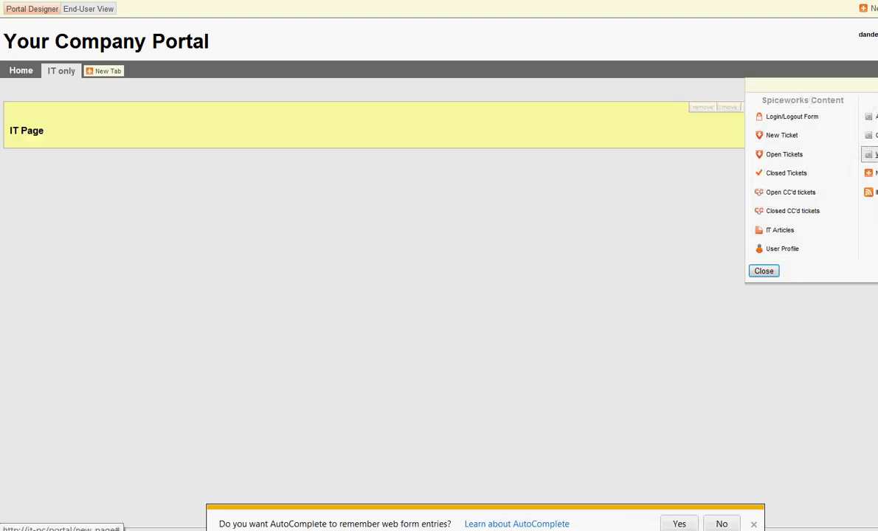
left_click(761, 271)
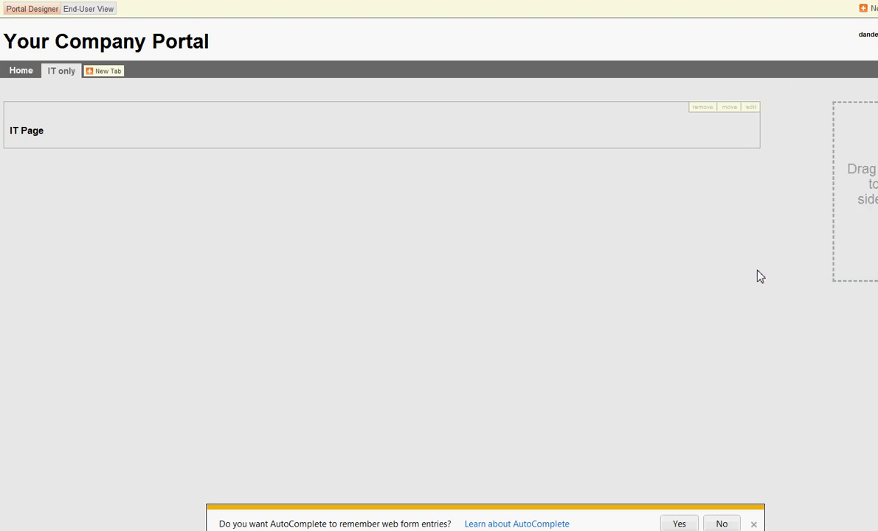
Compare the contents of the portal's Home and IT only pages.
left_click(30, 77)
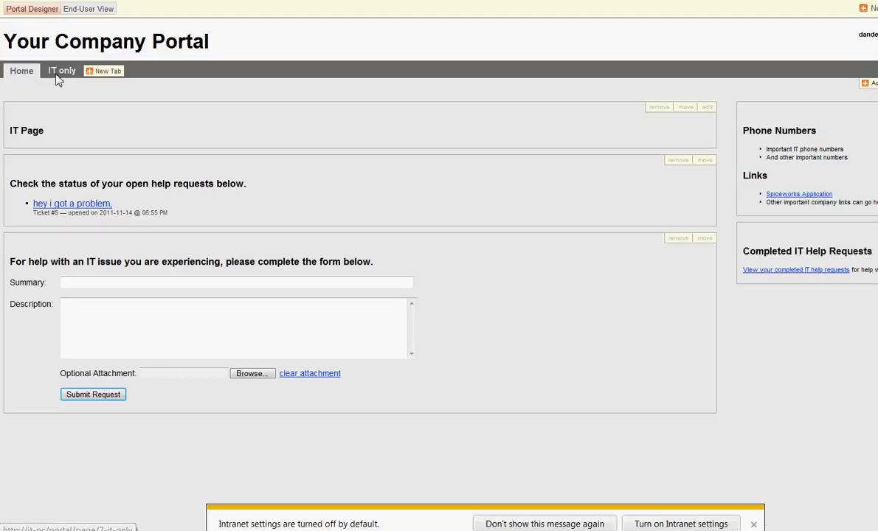
left_click(59, 80)
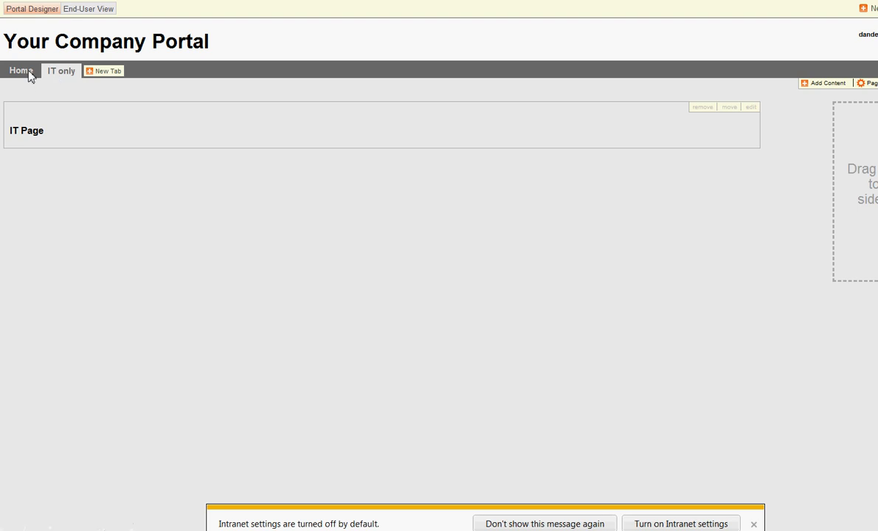
left_click(28, 74)
left_click(65, 79)
left_click(15, 74)
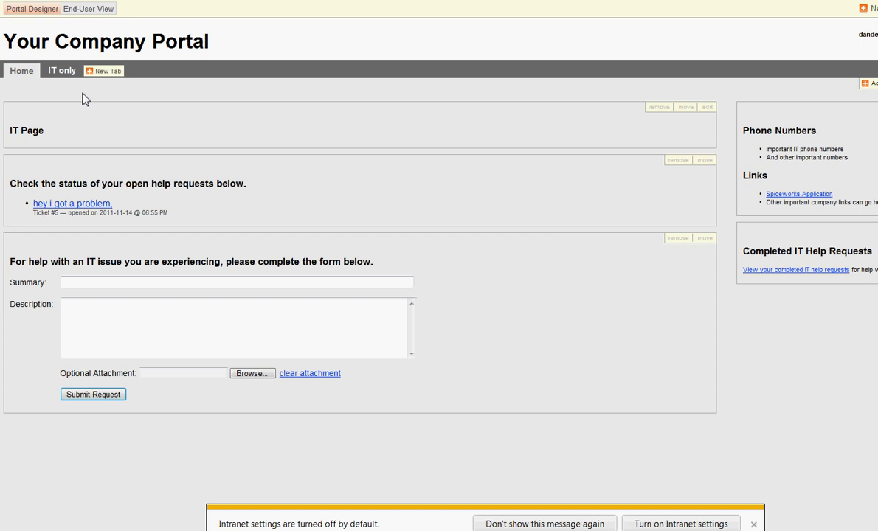
left_click(243, 319)
left_click(65, 74)
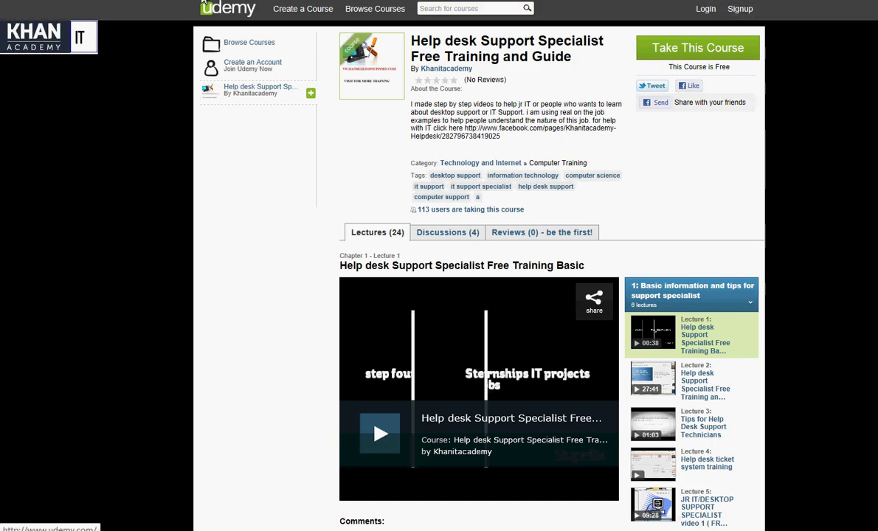
Search Google for "hfs server" and open the download page of the HFS ~ HTTP File Server site.
left_click(203, 4)
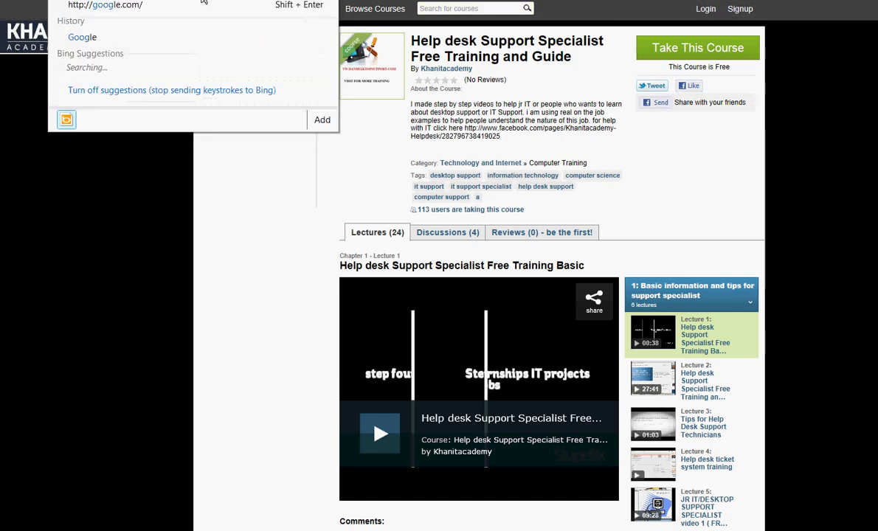
key("Return")
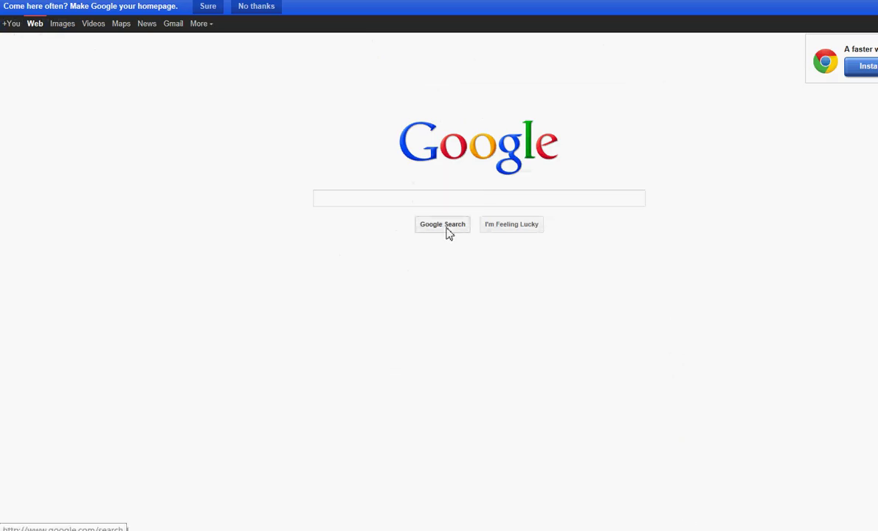
left_click(437, 201)
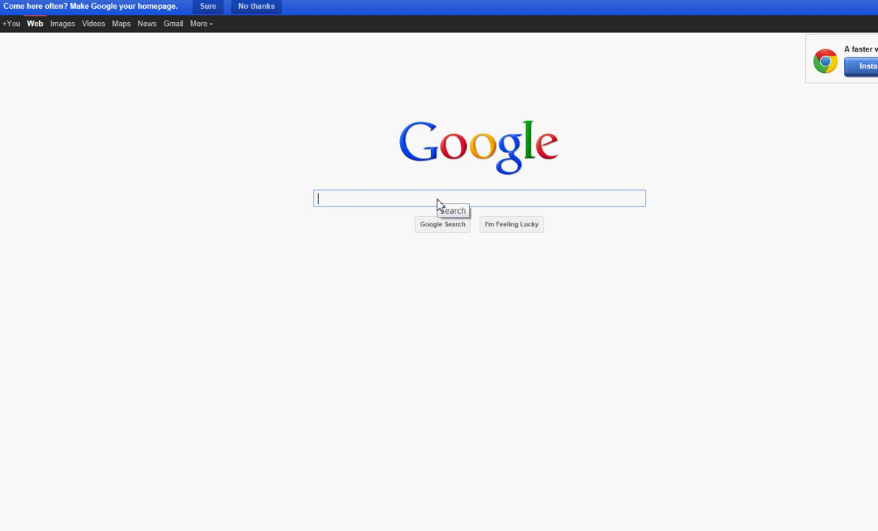
type("hfs se")
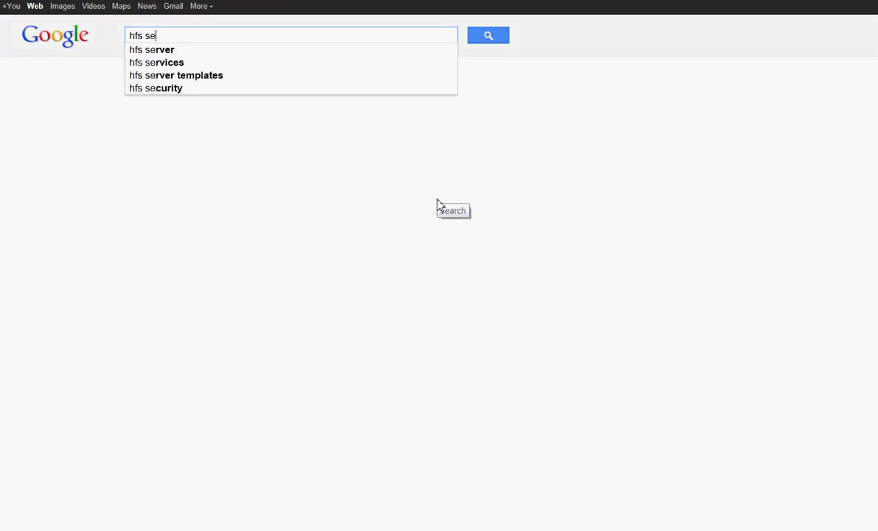
type("rver")
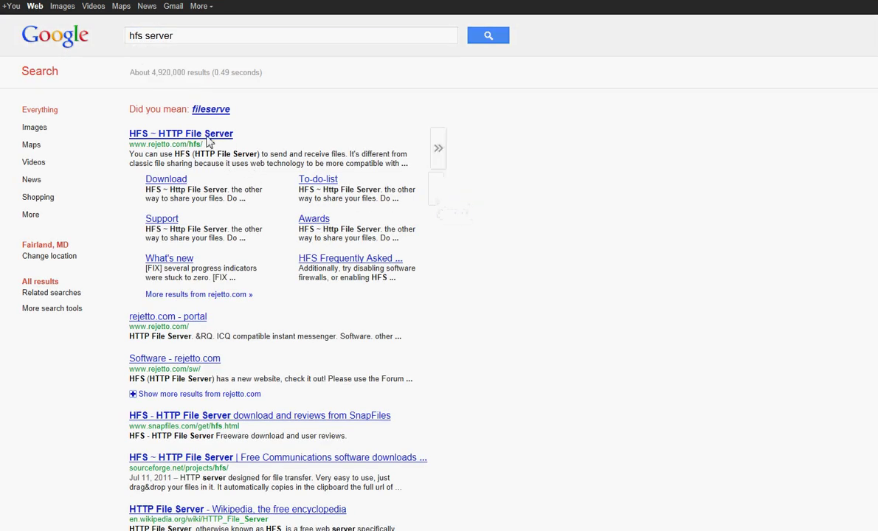
left_click(198, 140)
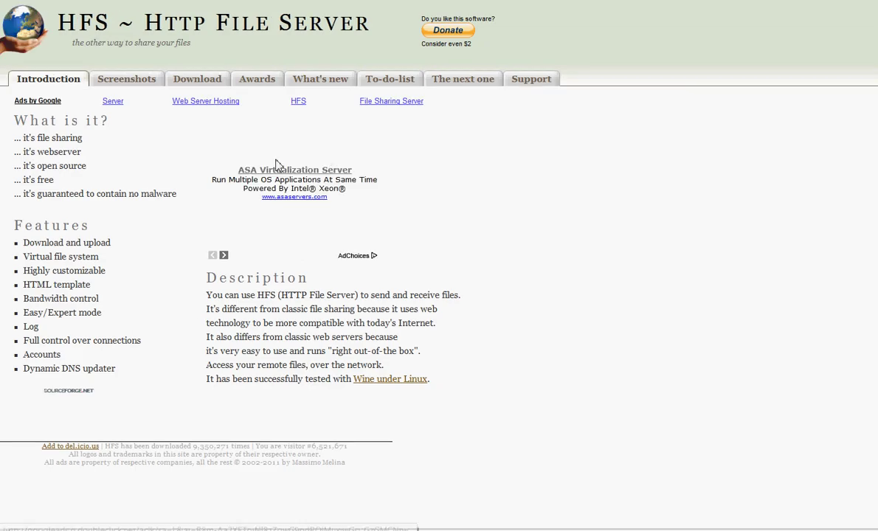
left_click(203, 81)
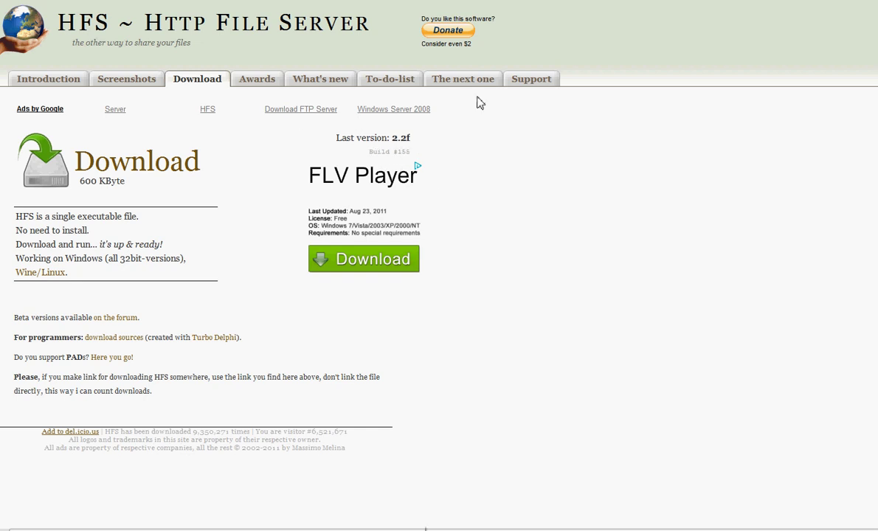
From the HFS support forum, open the "Testing build #279" topic in the Beta board and download hfs279.exe.
left_click(526, 89)
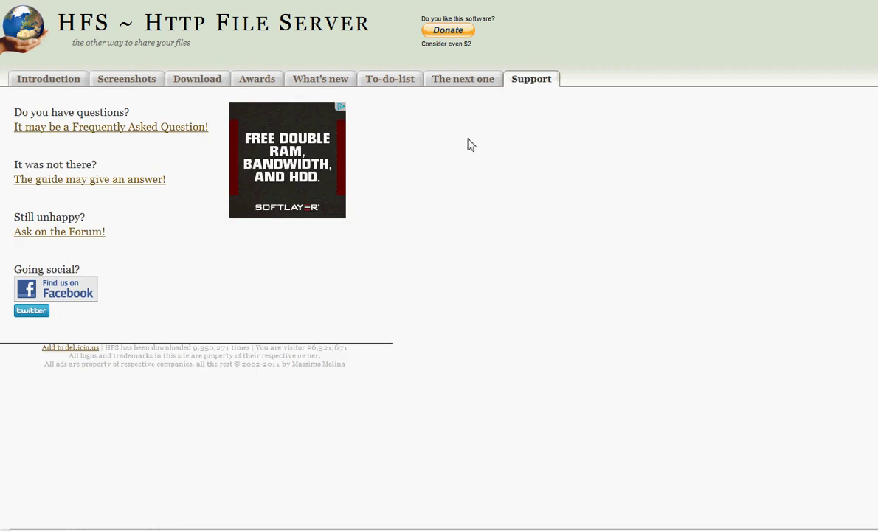
left_click(65, 236)
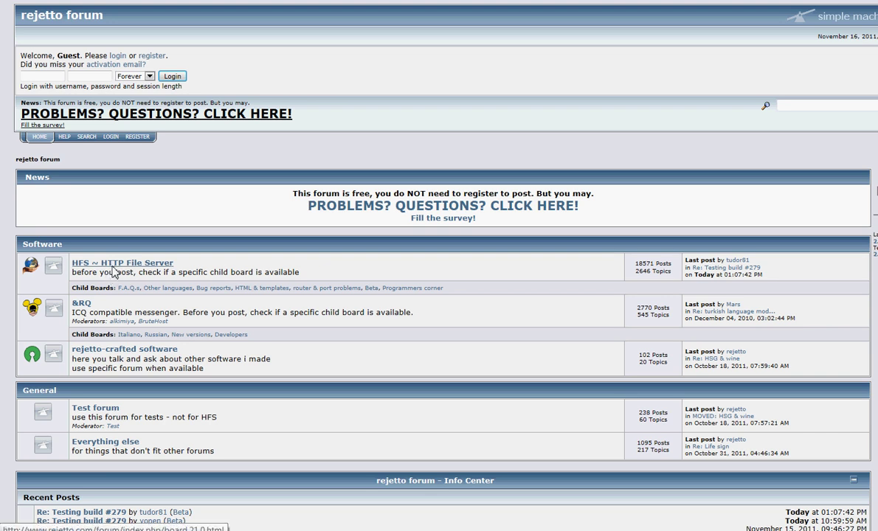
left_click(117, 266)
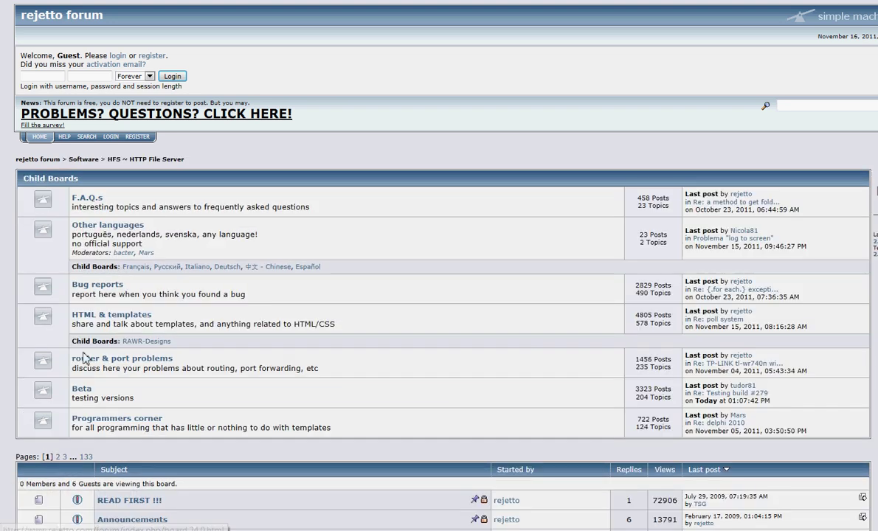
left_click(84, 391)
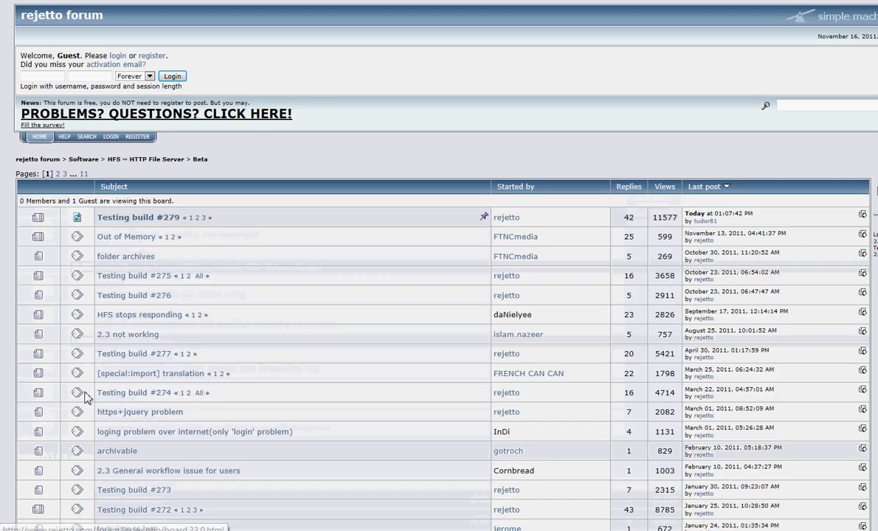
left_click(166, 221)
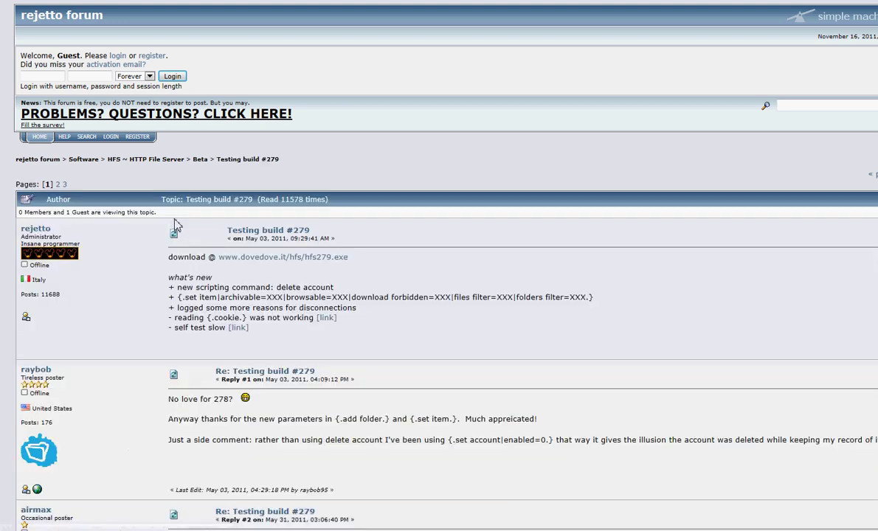
left_click(277, 258)
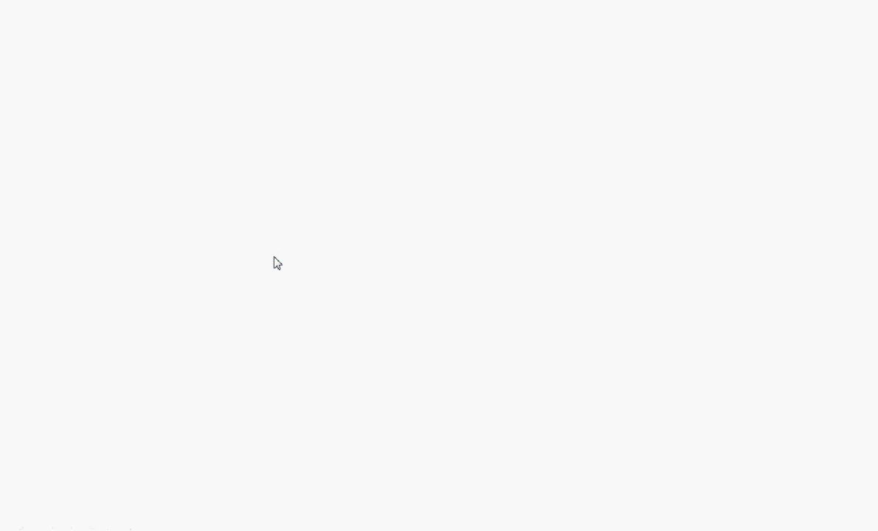
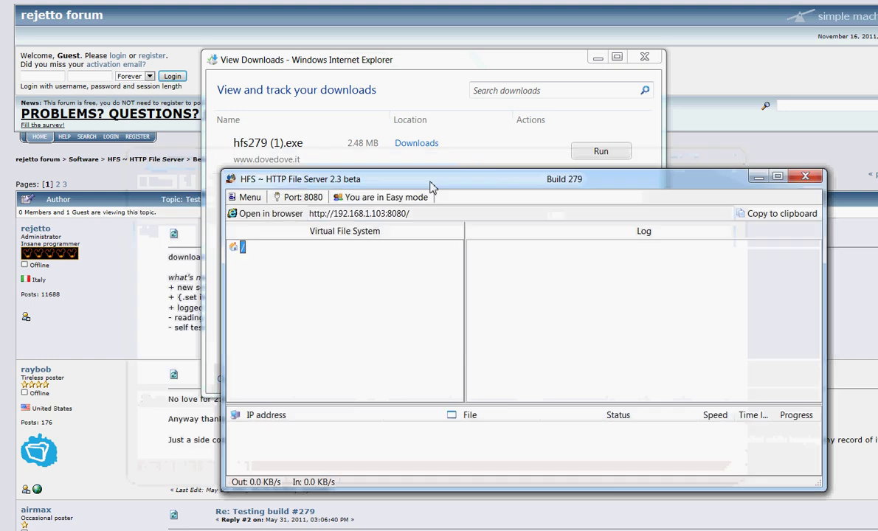
Close the downloads list and select the root of the virtual file system in the HFS window.
left_click(654, 59)
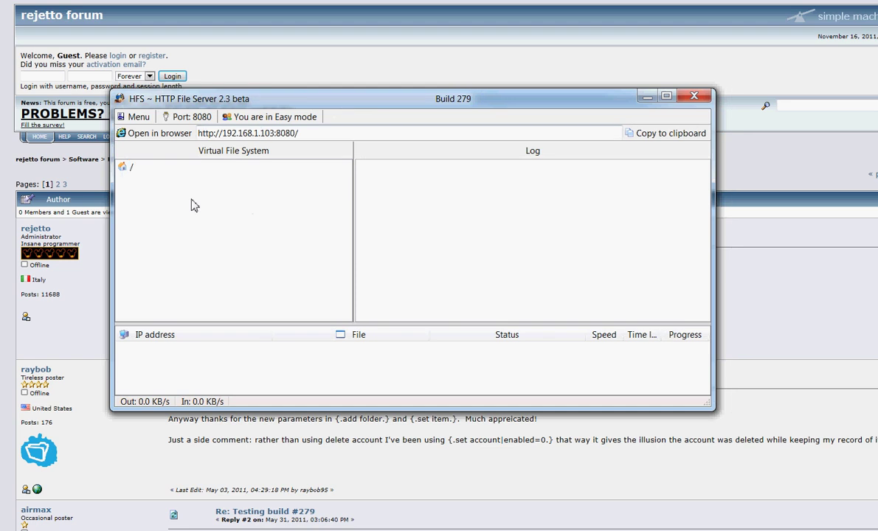
left_click(129, 171)
left_click_drag(262, 102, 299, 97)
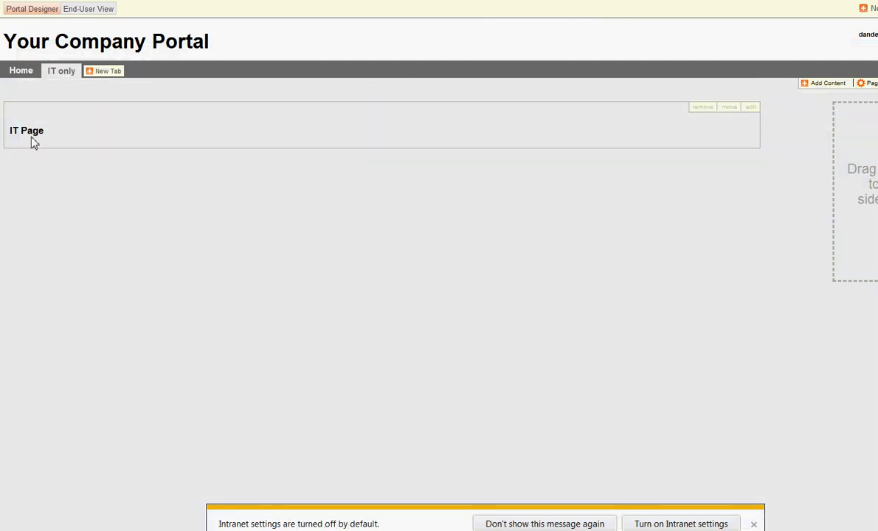
Switch to the portal and add an IFrame content block to the IT only page.
left_click(63, 77)
left_click(836, 85)
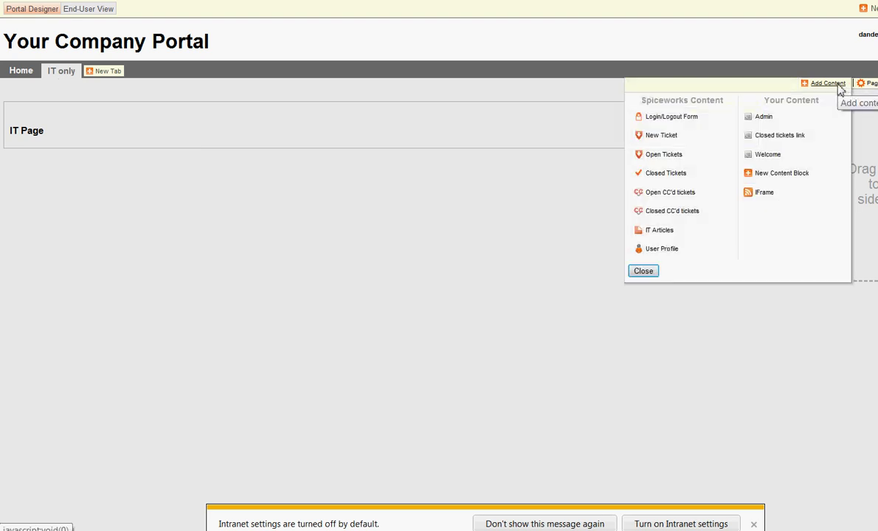
left_click(763, 194)
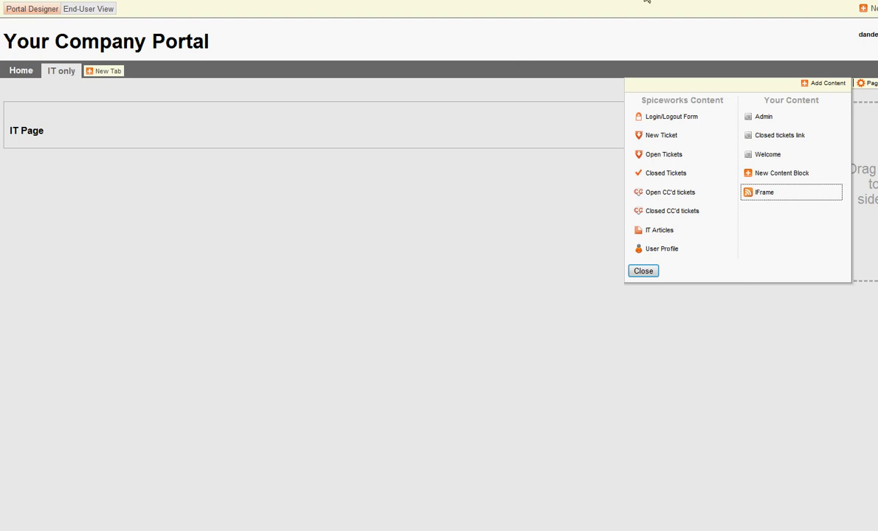
left_click(639, 273)
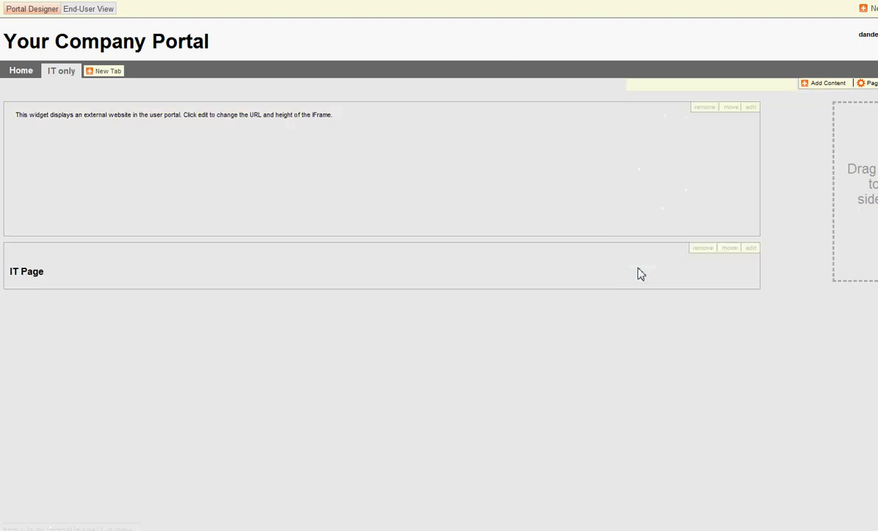
left_click(752, 109)
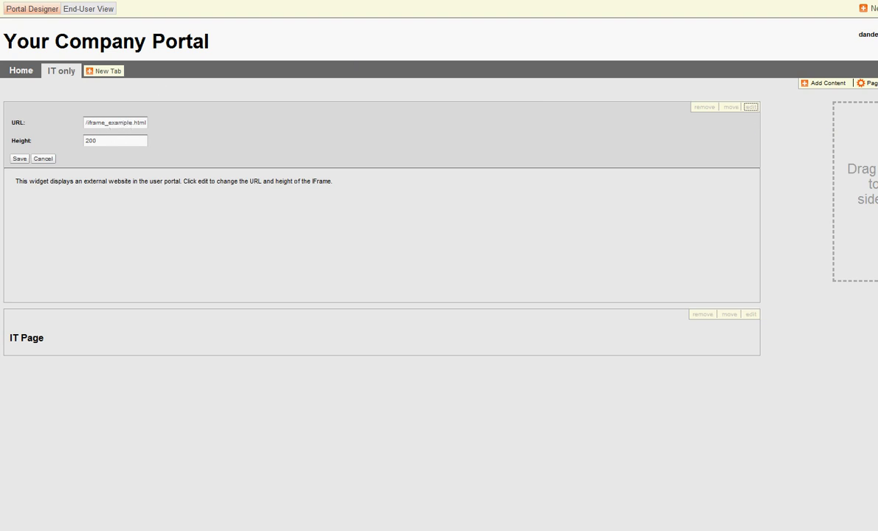
left_click(598, 0)
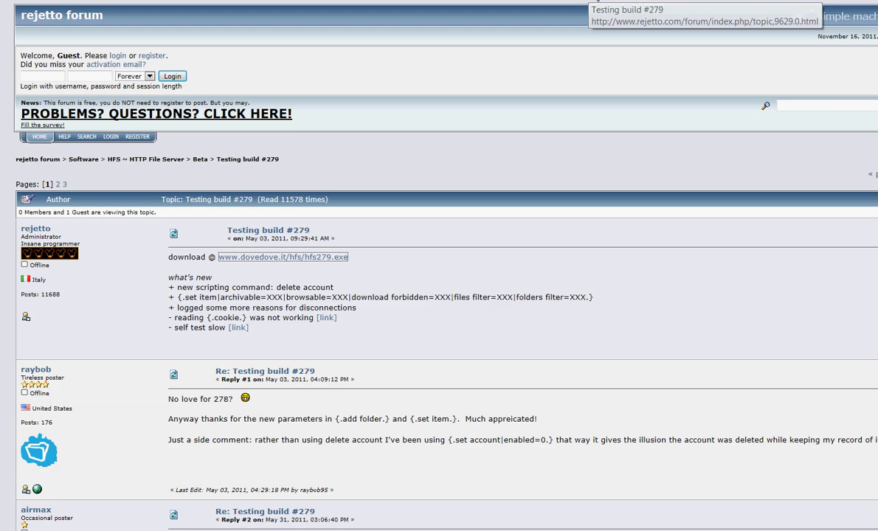
left_click(267, 530)
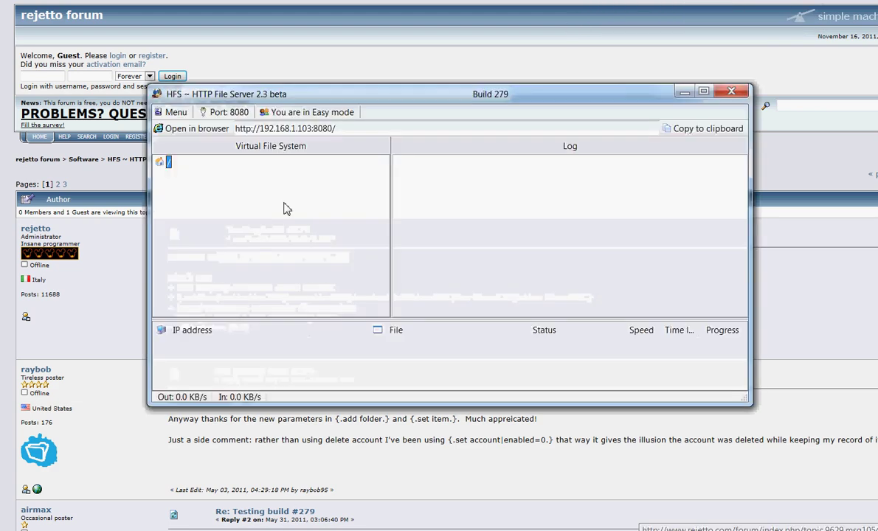
double_click(295, 130)
right_click(295, 131)
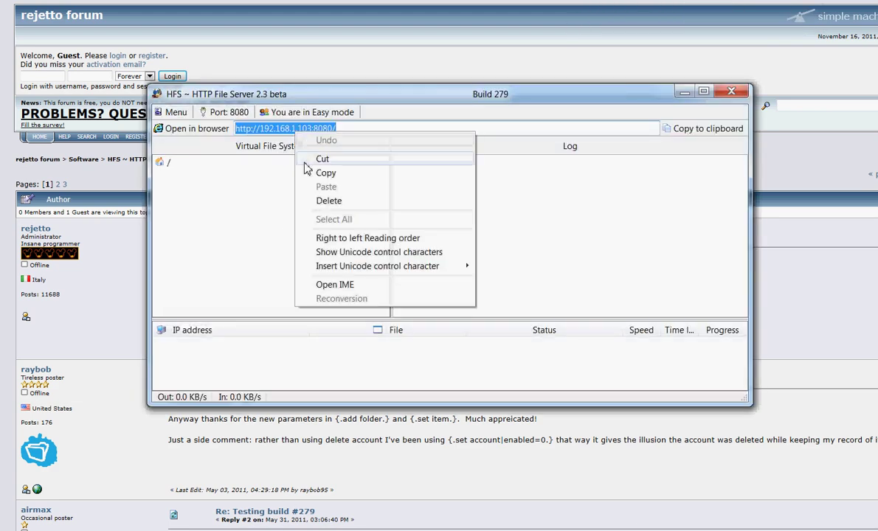
left_click(310, 173)
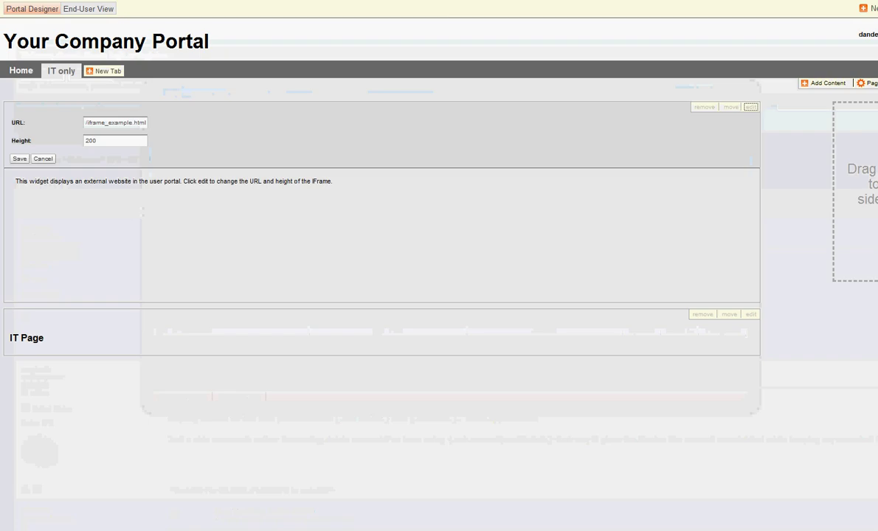
triple_click(125, 129)
right_click(125, 129)
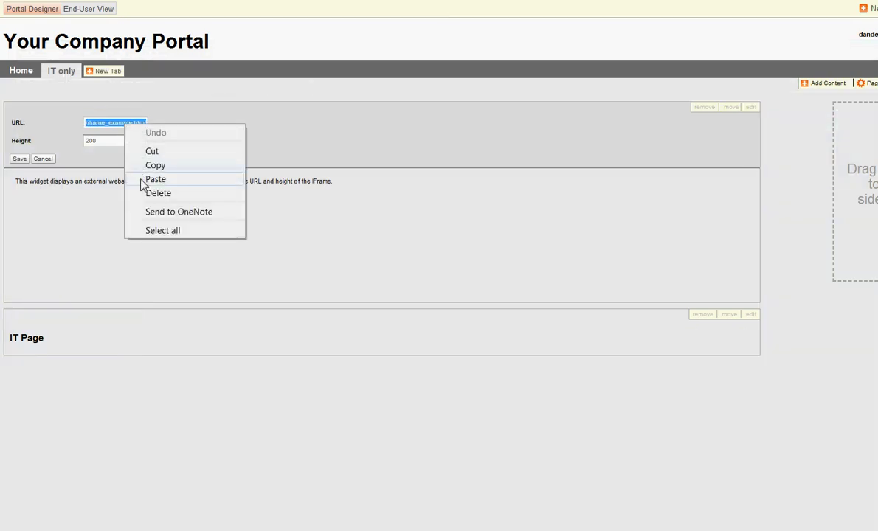
left_click(167, 179)
Set the IFrame block's height to 600 and save its settings.
triple_click(88, 142)
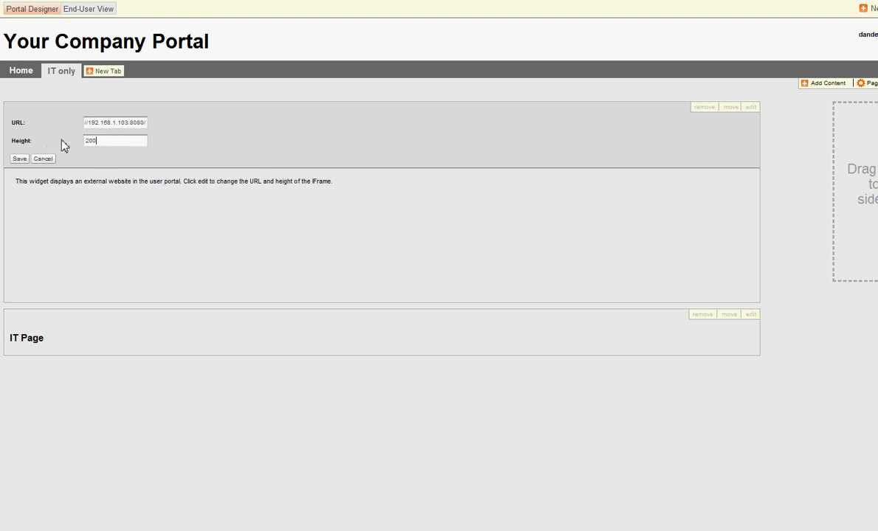
type("600")
key("BackSpace")
key("BackSpace")
type("00")
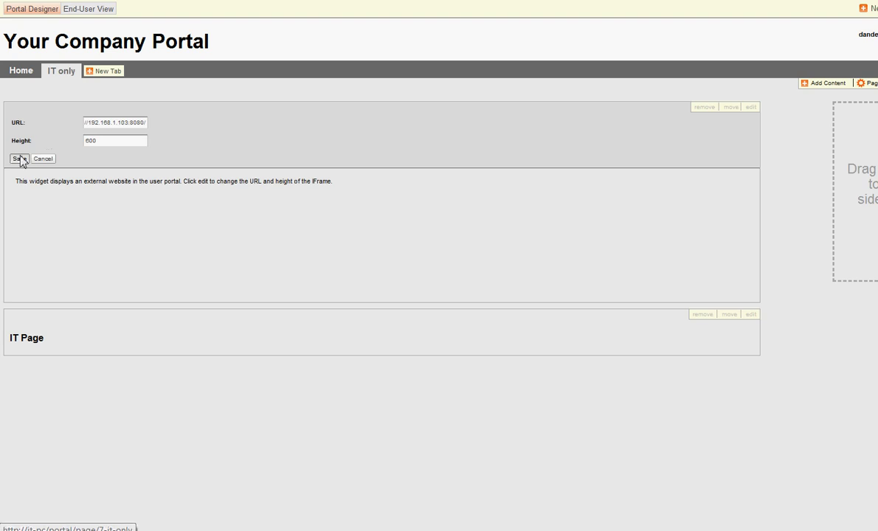
left_click(20, 159)
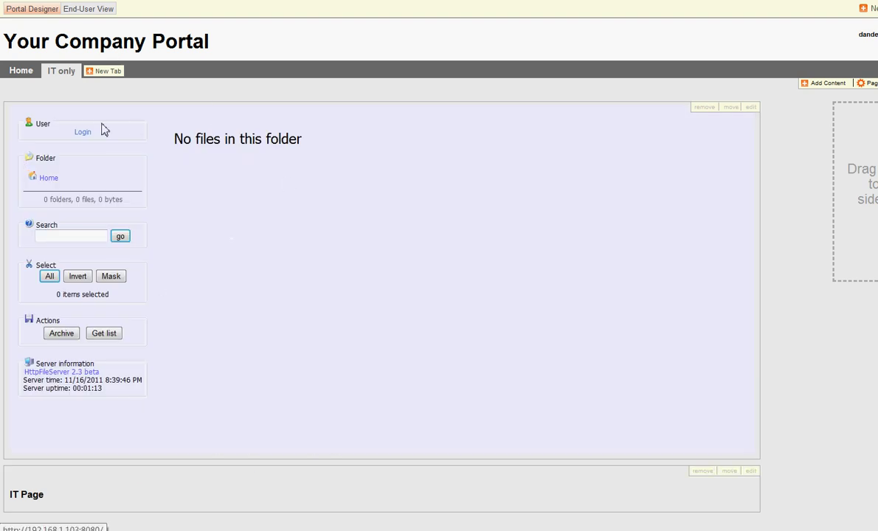
In HFS, add the IT user folder from disk to the virtual file system as a real folder.
key("alt+Tab")
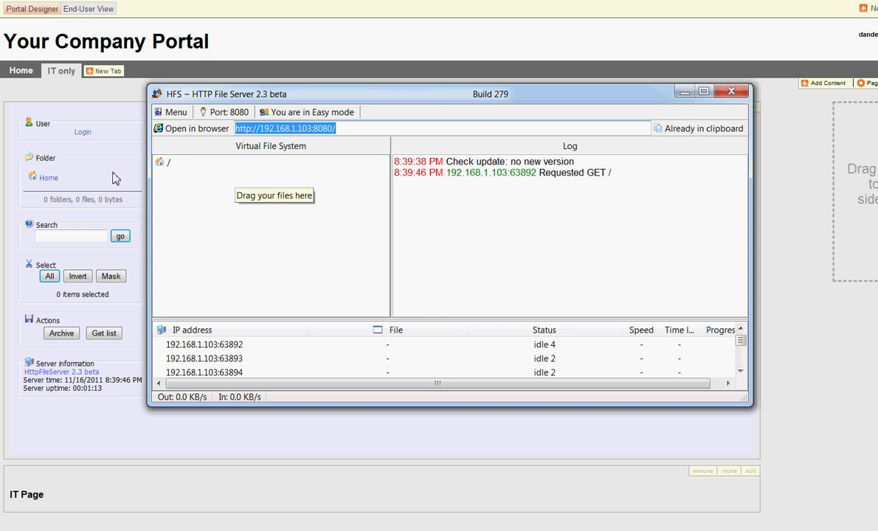
left_click_drag(242, 97, 436, 245)
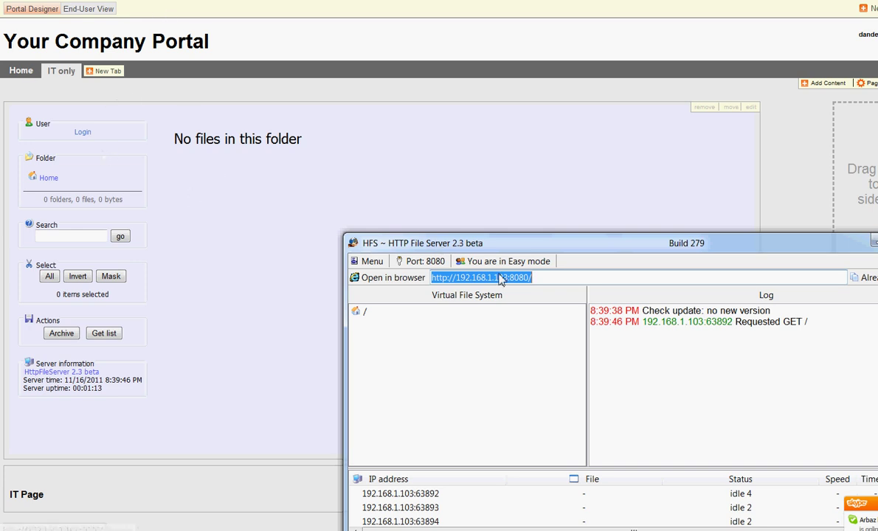
left_click_drag(490, 243, 439, 195)
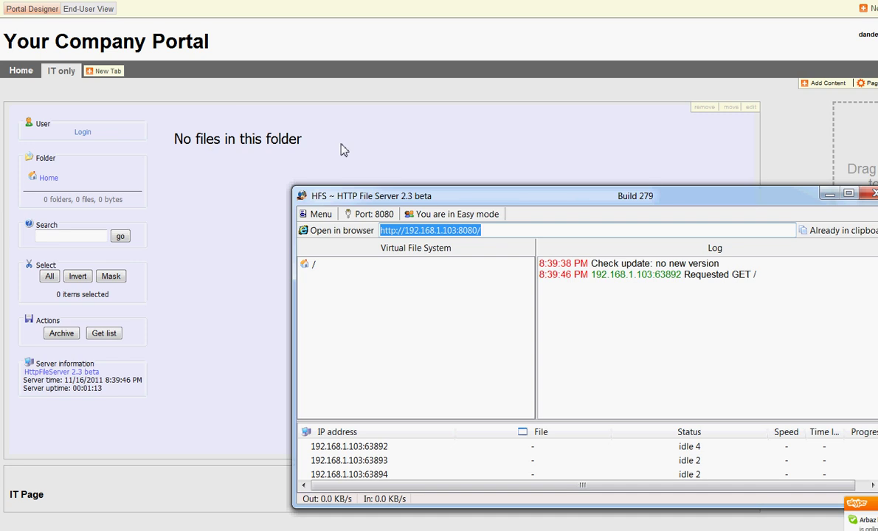
right_click(351, 286)
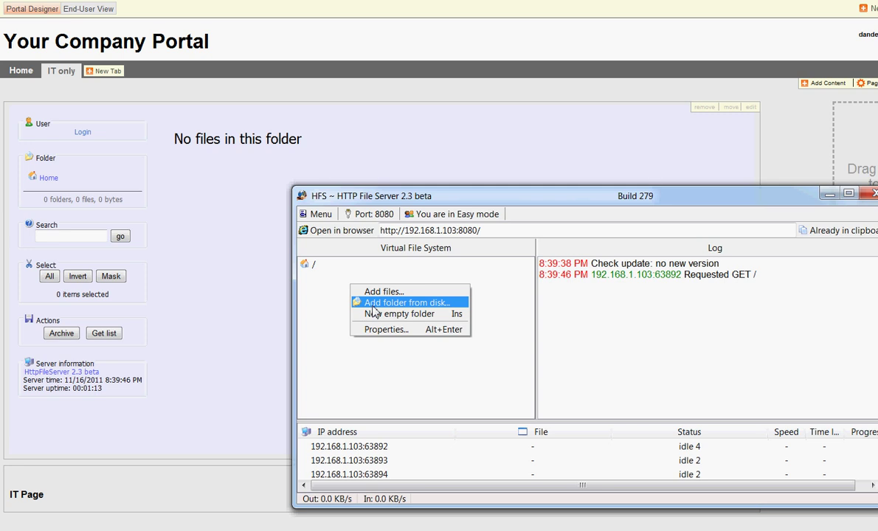
left_click(374, 305)
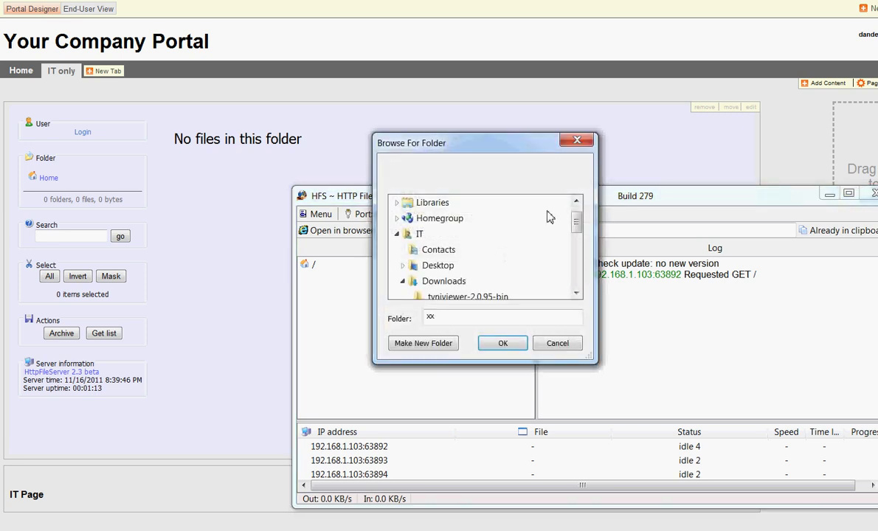
left_click(419, 235)
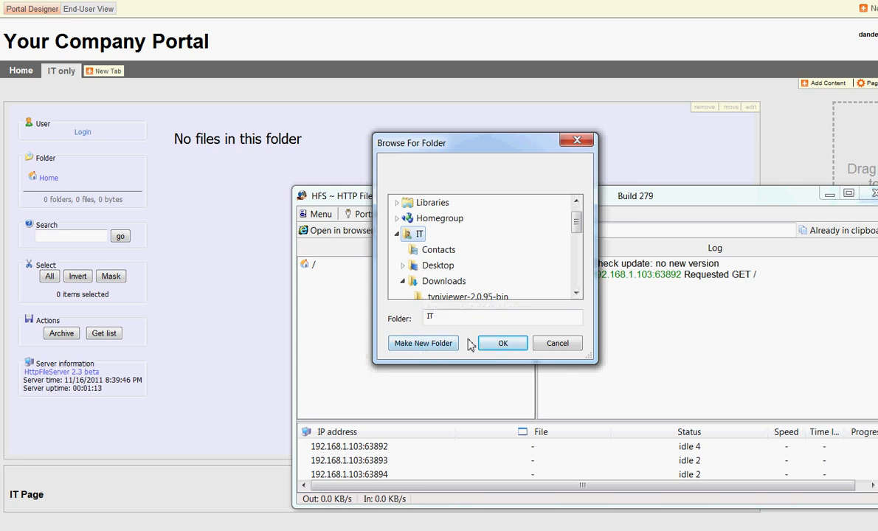
left_click(493, 343)
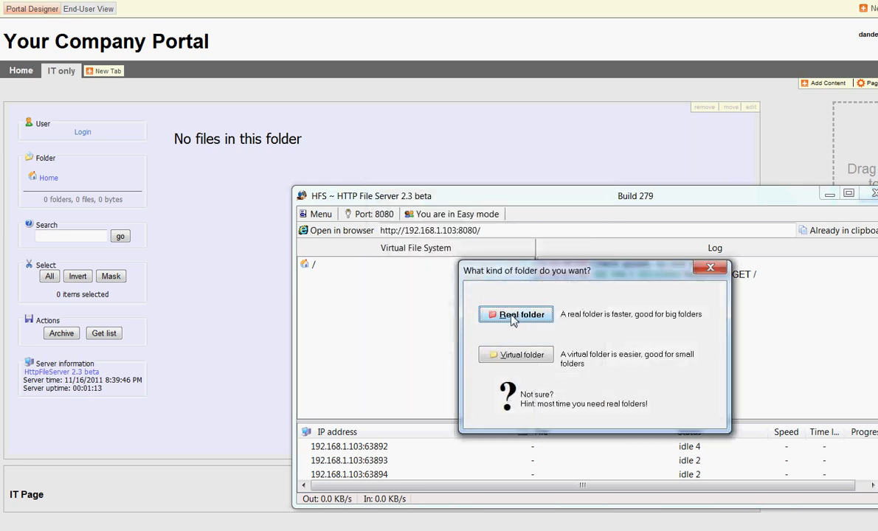
left_click(518, 315)
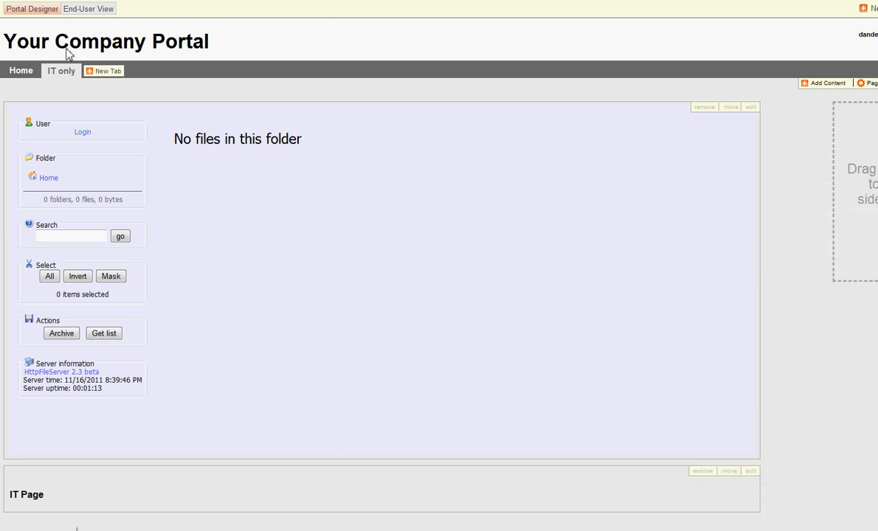
Reload the portal's IT only page and open the shared IT folder in the embedded file listing.
left_click(33, 74)
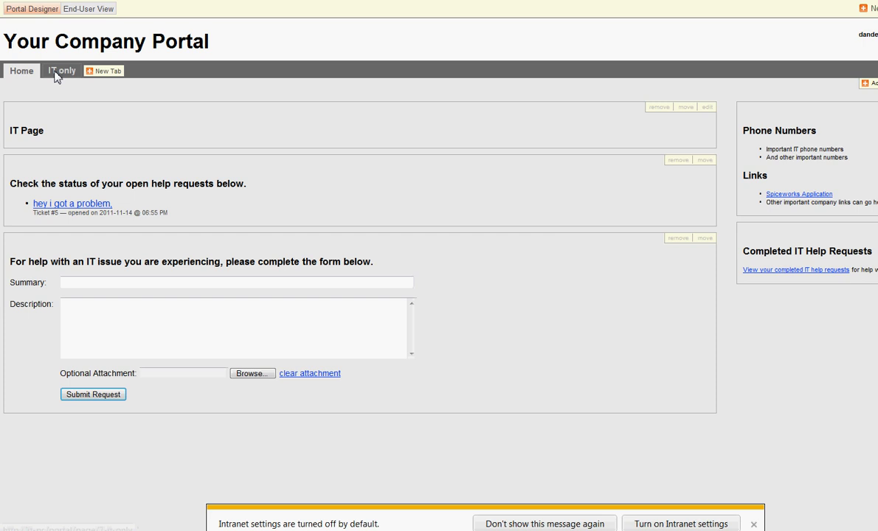
left_click(57, 74)
left_click(194, 147)
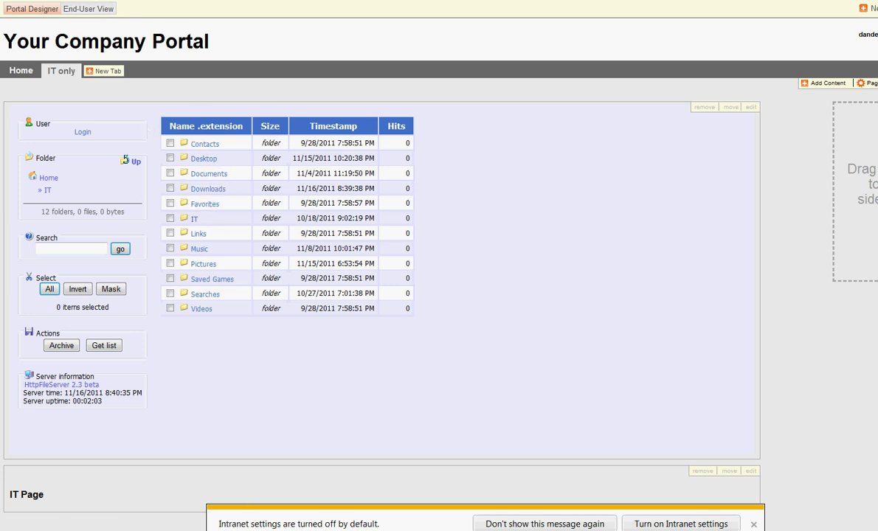
Switch to HFS and review the shared IT folder's permissions, flags, diff template, comment and file mask properties.
key("alt+Tab")
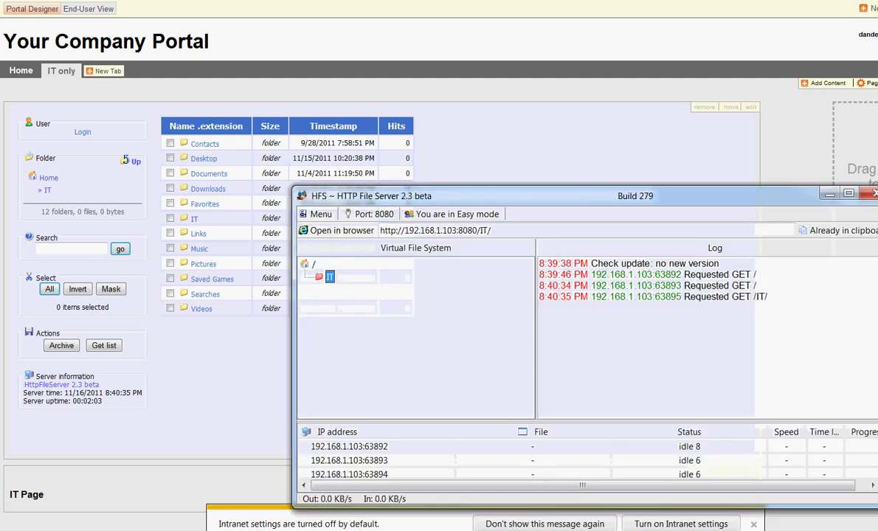
right_click(329, 280)
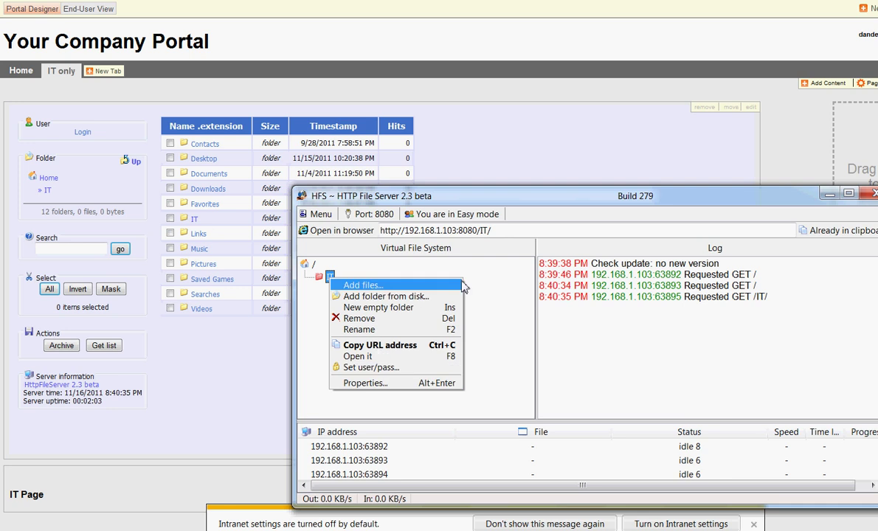
left_click(394, 383)
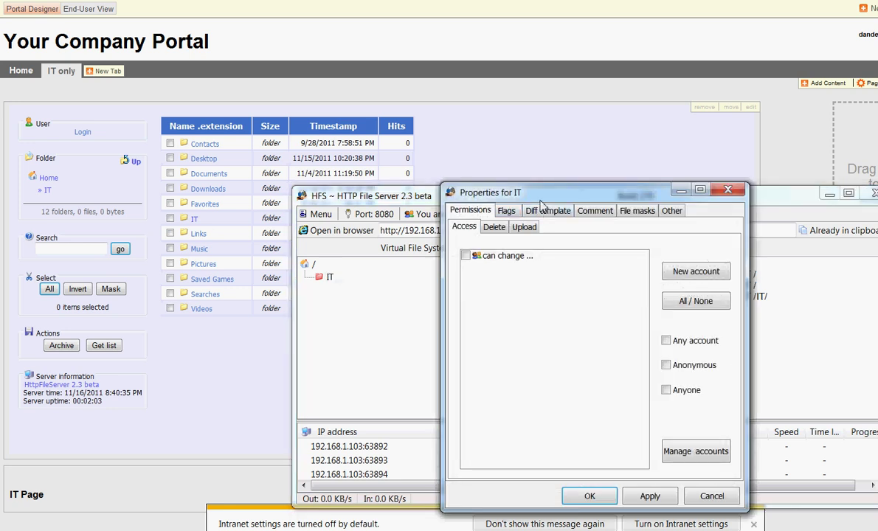
left_click_drag(498, 189, 404, 203)
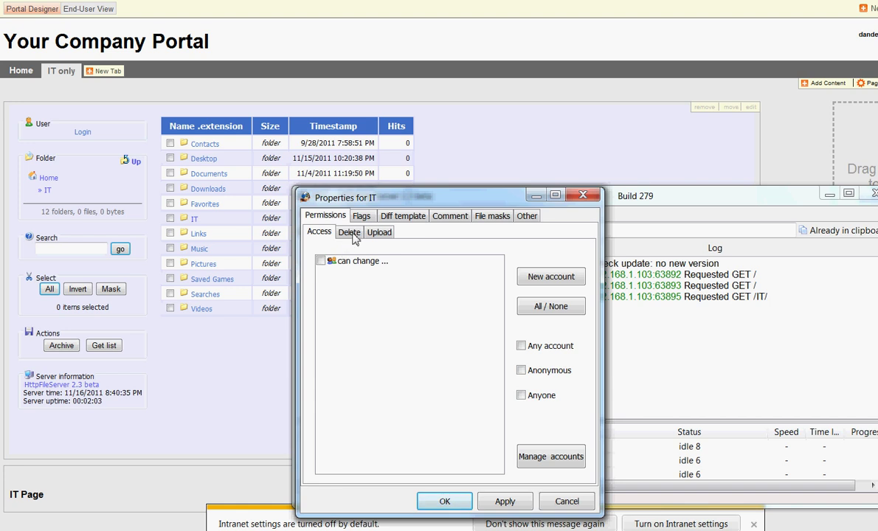
left_click(349, 232)
left_click(377, 234)
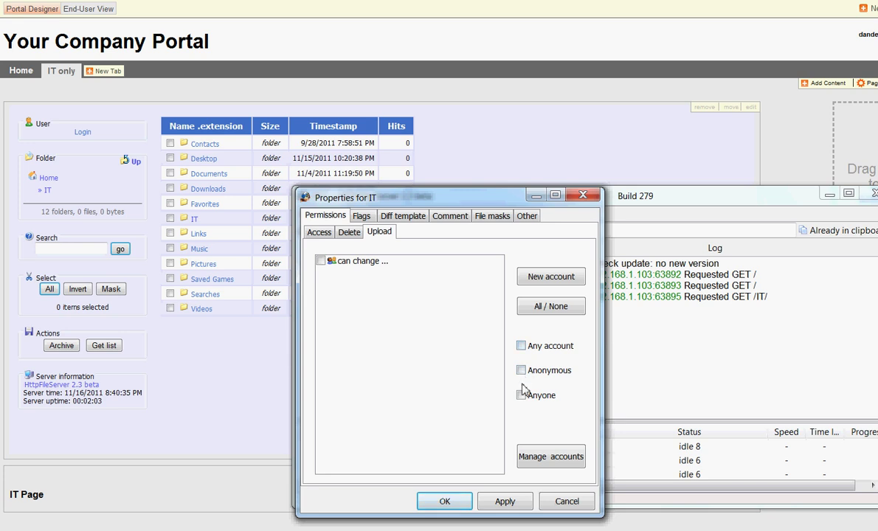
left_click(363, 219)
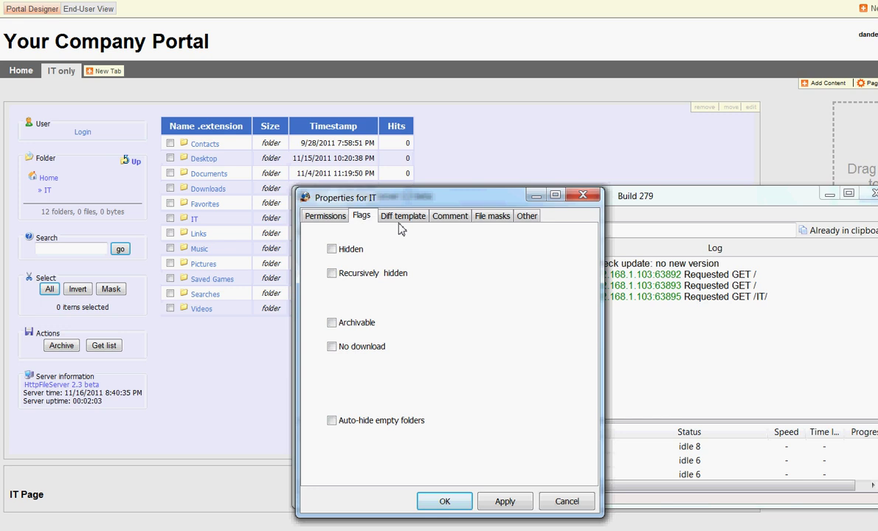
left_click(405, 219)
left_click(450, 218)
left_click(489, 217)
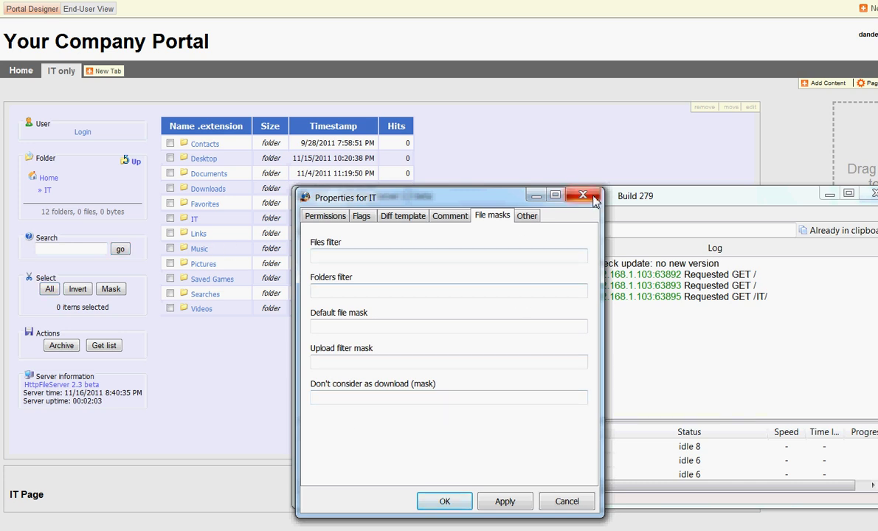
left_click(541, 194)
Protect the shared IT folder in the virtual file system by setting a username and account password for it.
left_click_drag(517, 201, 609, 216)
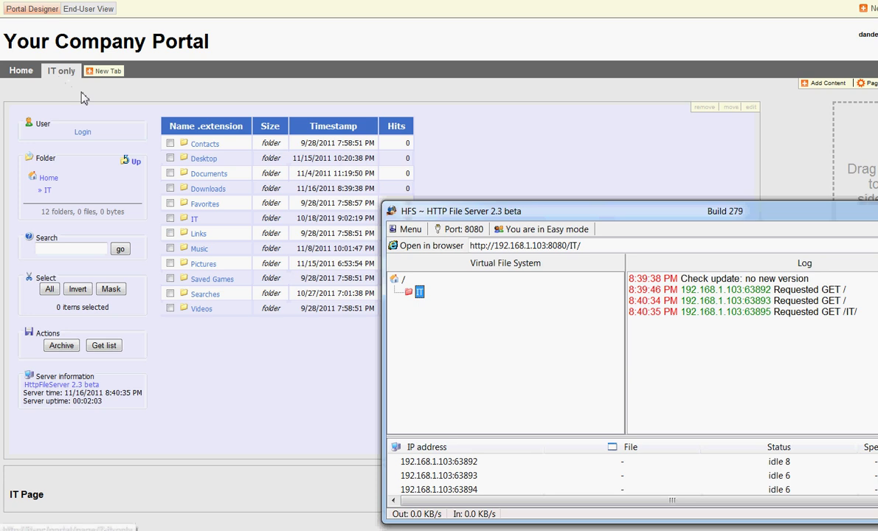
left_click_drag(453, 216, 321, 177)
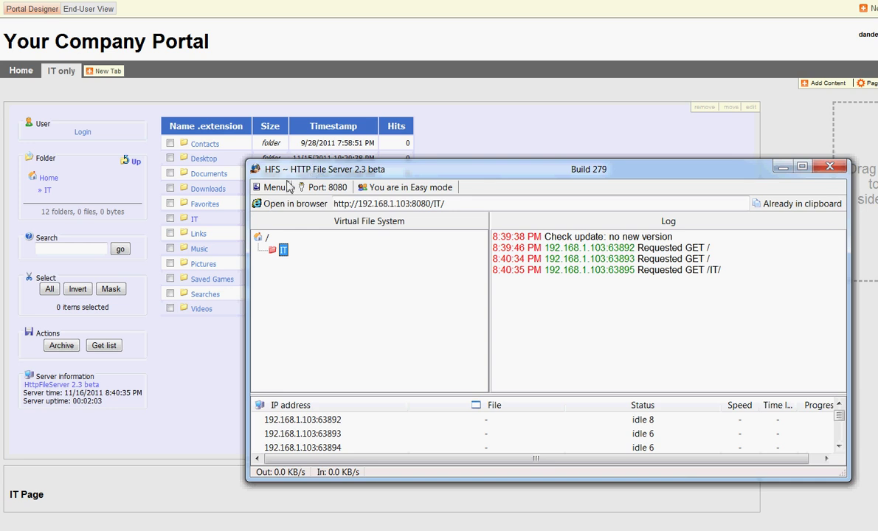
right_click(279, 250)
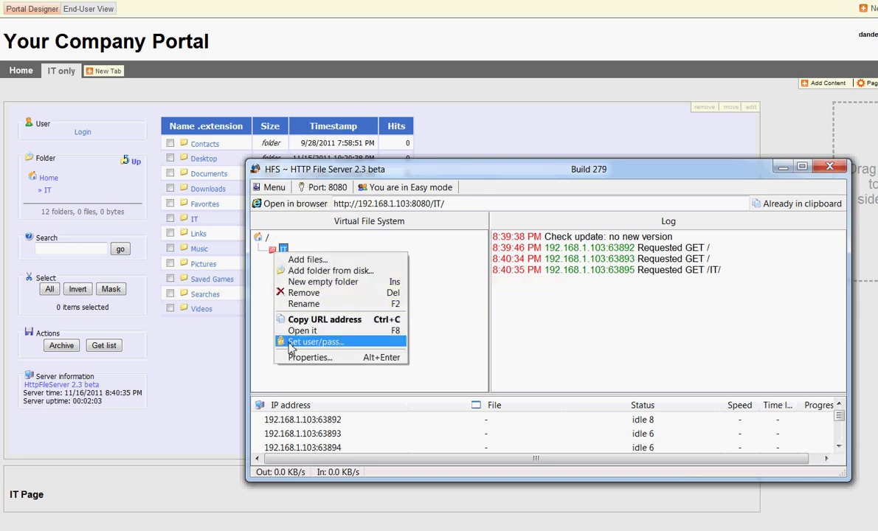
left_click(291, 345)
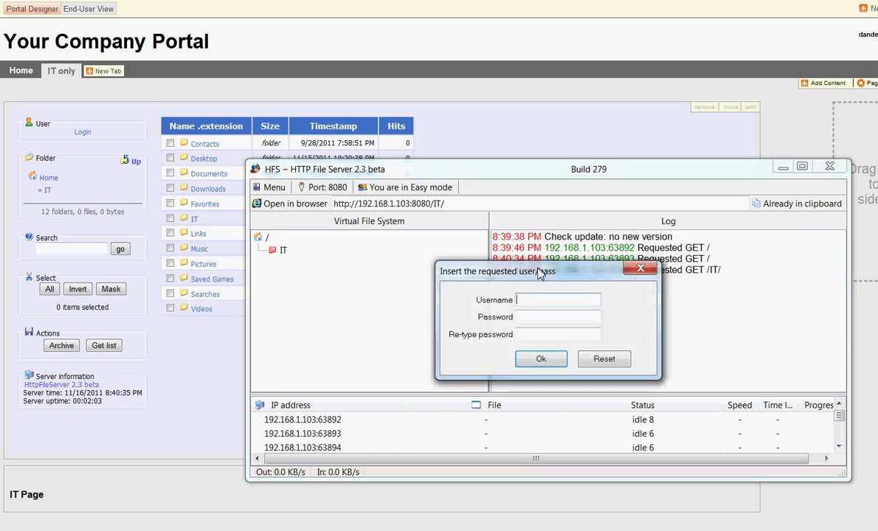
type("d")
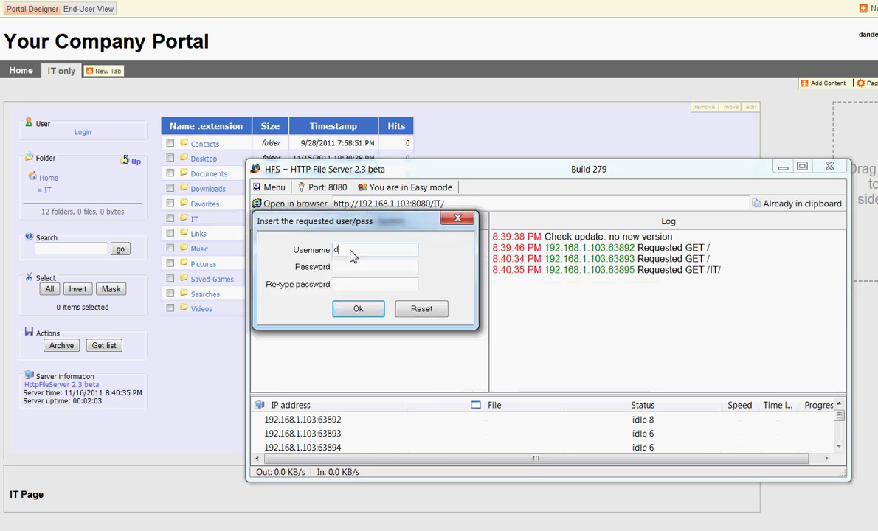
type("an")
key("Tab")
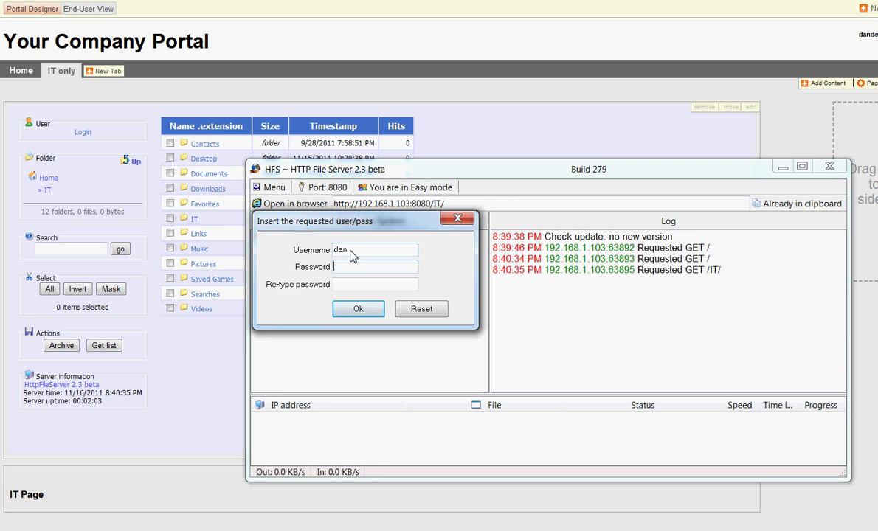
key("Tab")
type("***")
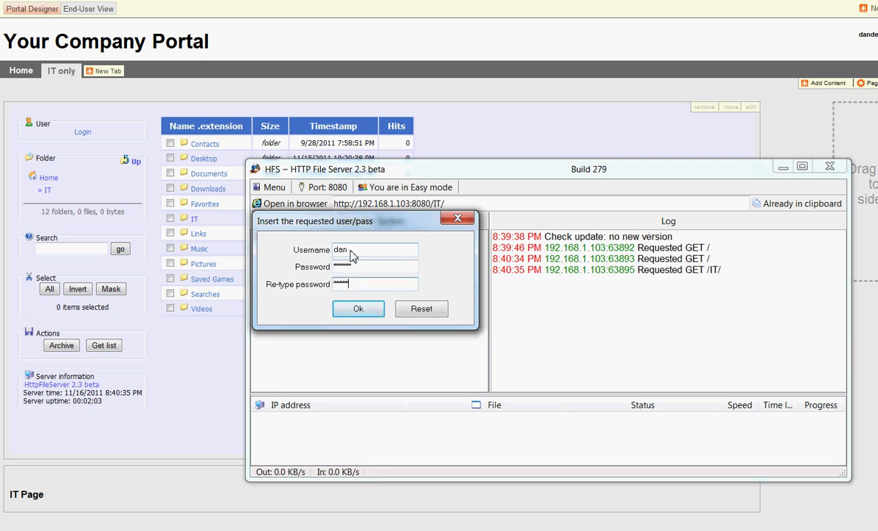
left_click(358, 307)
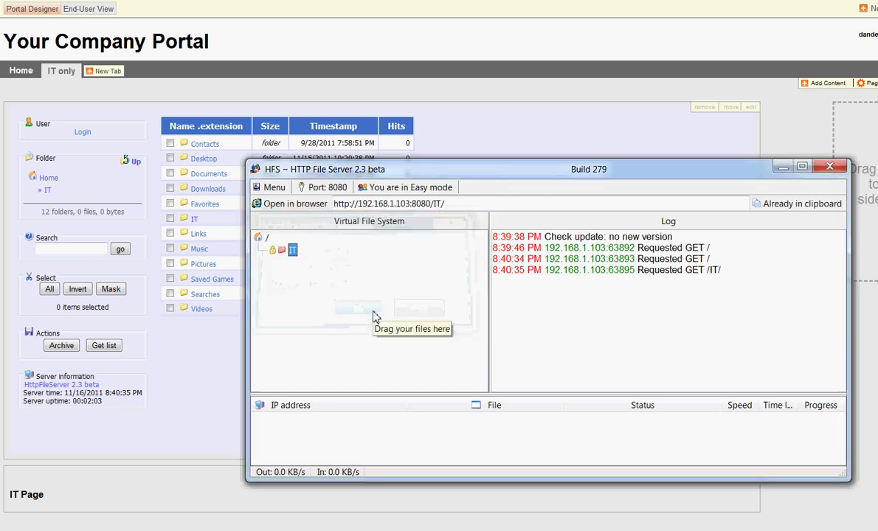
Reload the portal's IT only page, try opening the shared IT folder, and dismiss the credentials request.
left_click(784, 168)
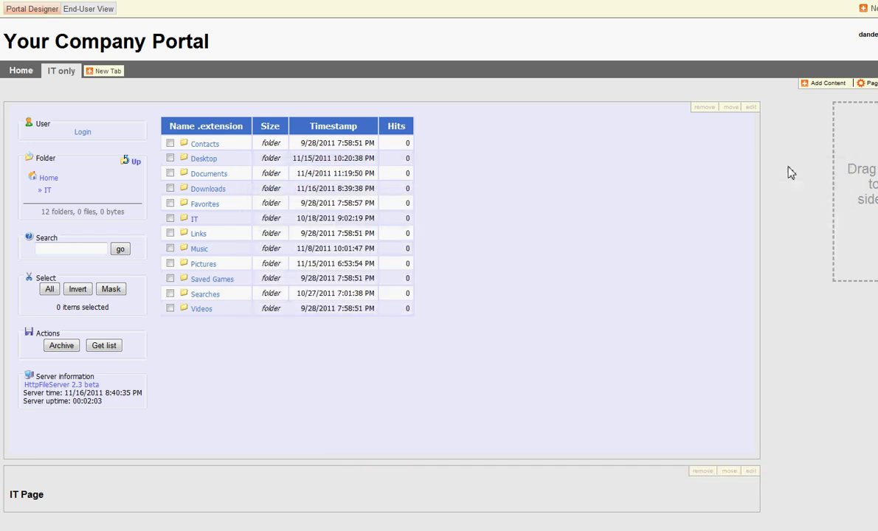
left_click(23, 76)
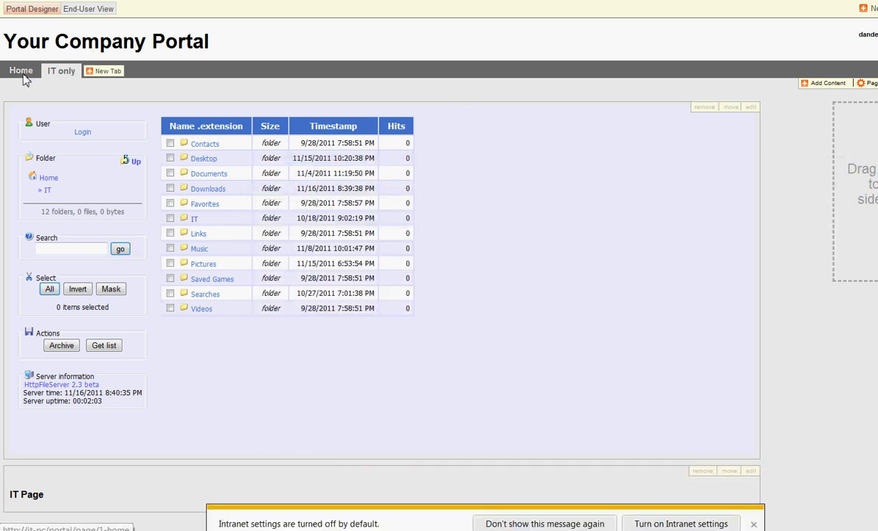
left_click(56, 77)
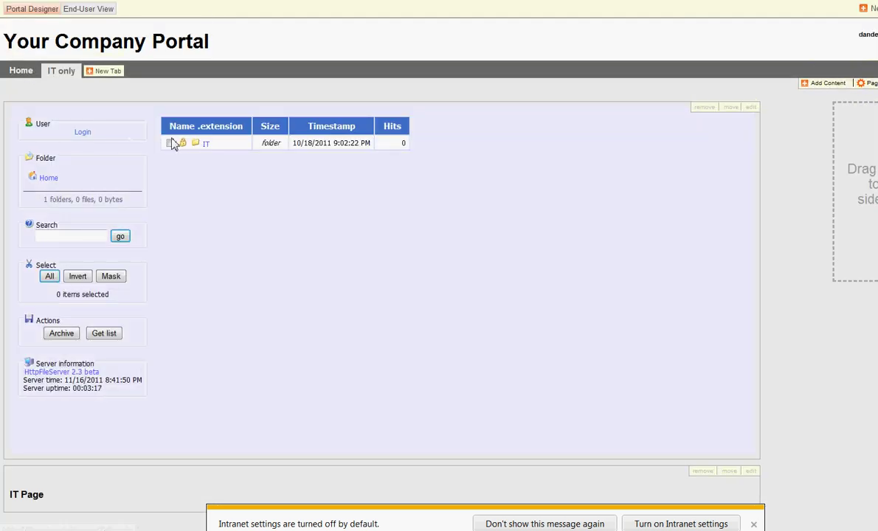
left_click(206, 144)
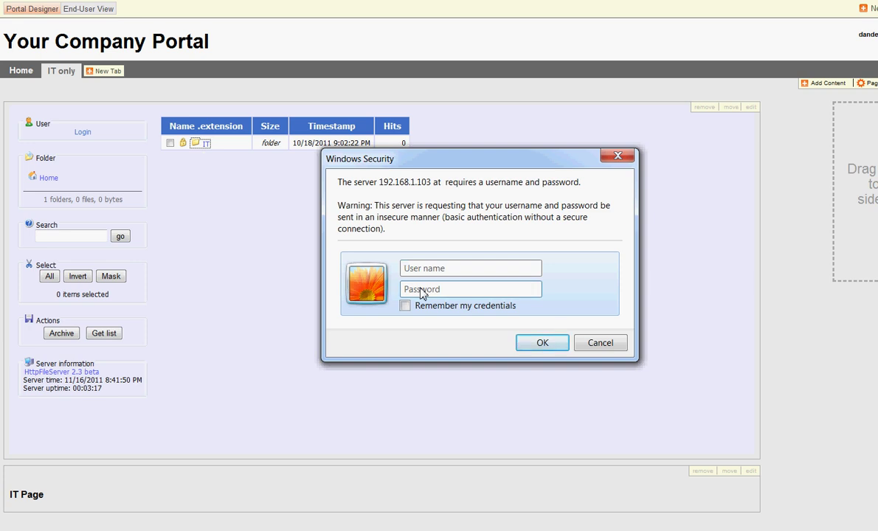
left_click(609, 343)
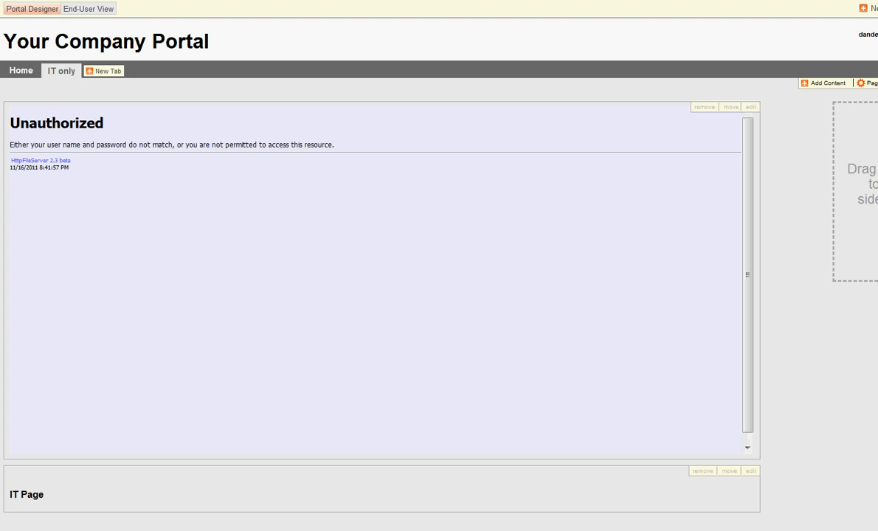
Switch back to the HFS file server.
left_click(834, 530)
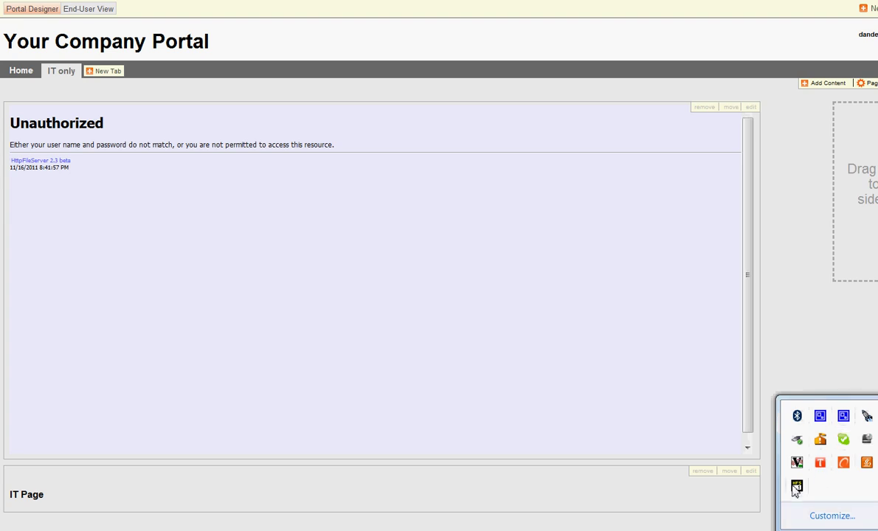
left_click(797, 487)
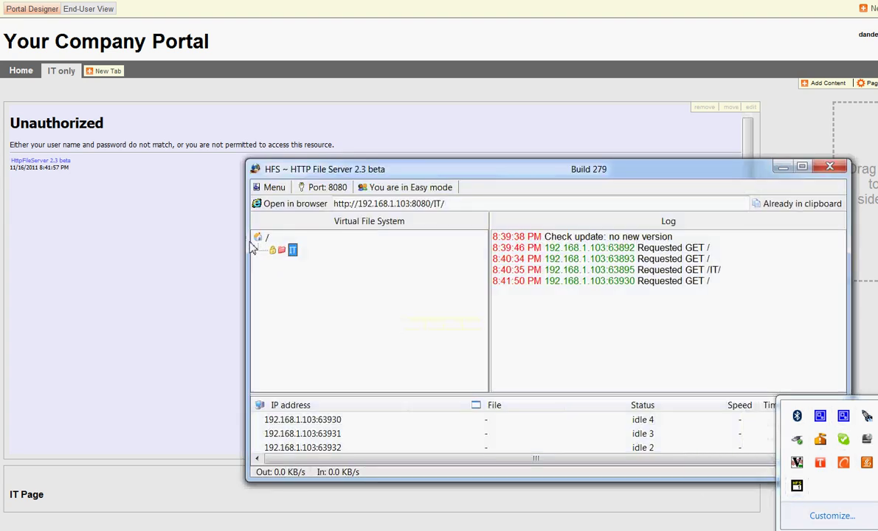
right_click(259, 239)
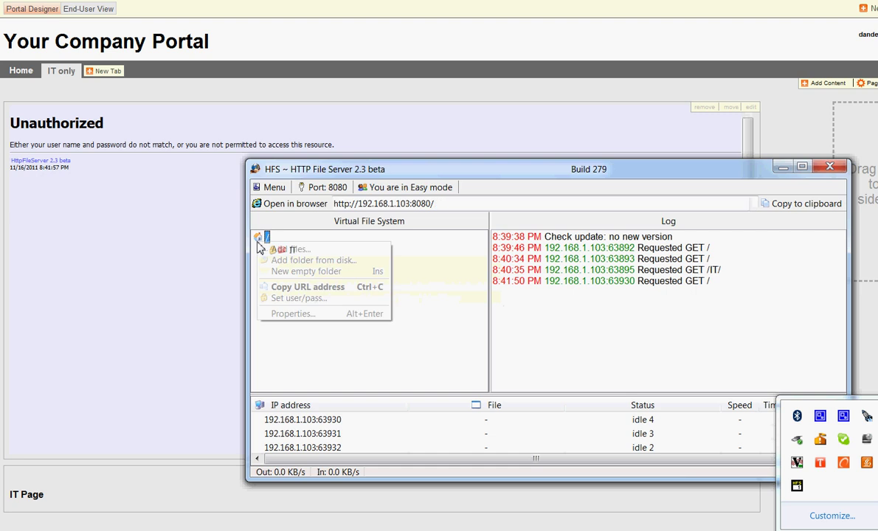
left_click(269, 299)
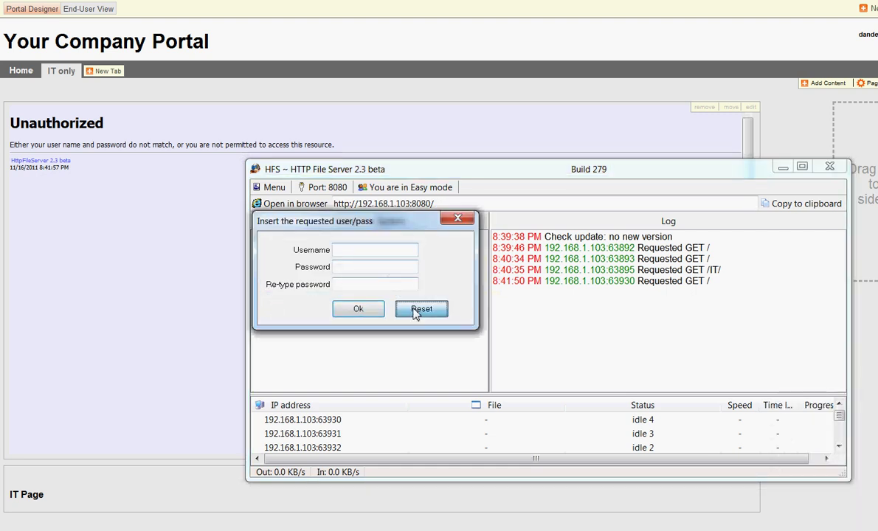
left_click(458, 218)
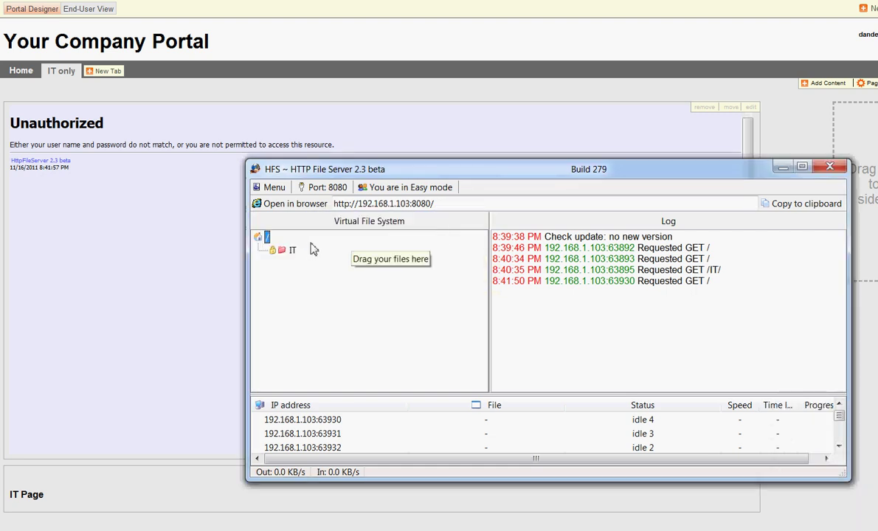
Clear the username and password assigned to the shared IT folder in the virtual file system.
right_click(290, 252)
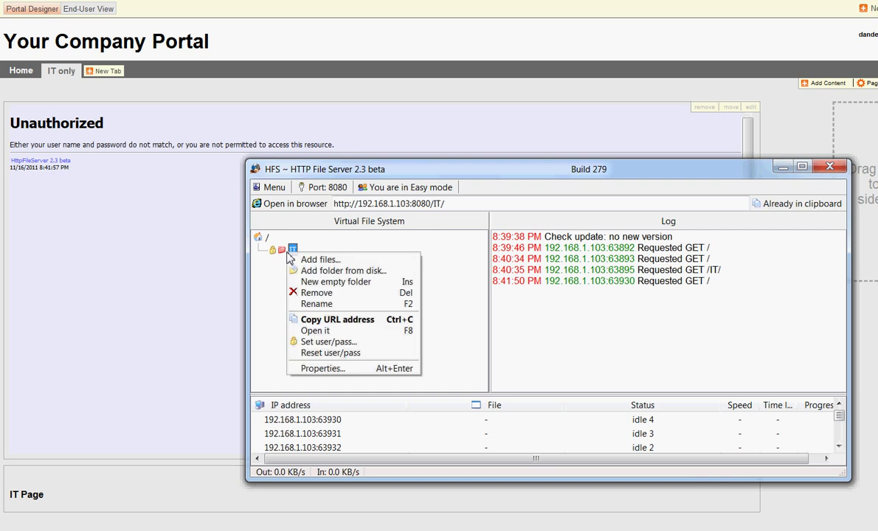
left_click(325, 342)
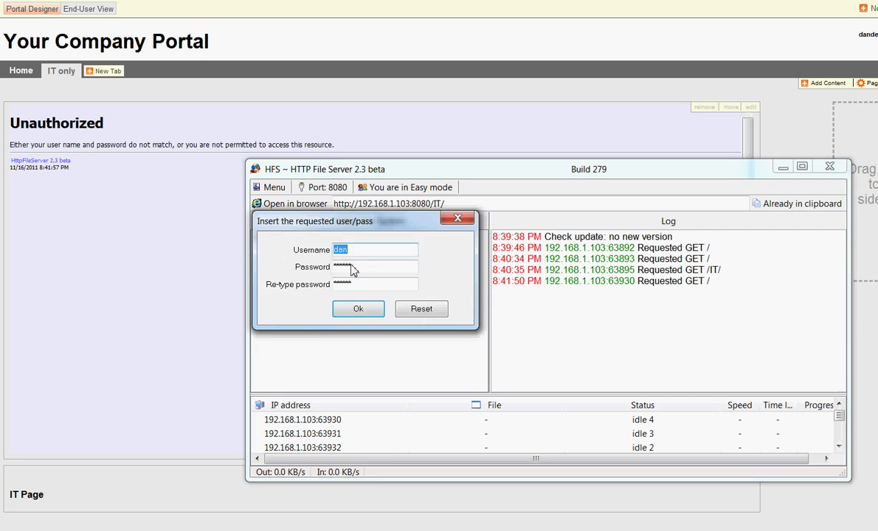
key("BackSpace")
key("Tab")
key("BackSpace")
key("Tab")
key("BackSpace")
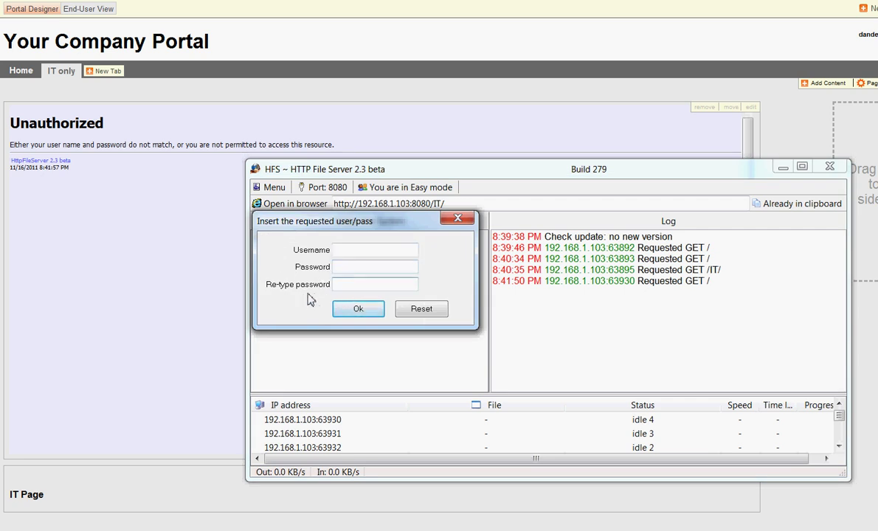
left_click(338, 312)
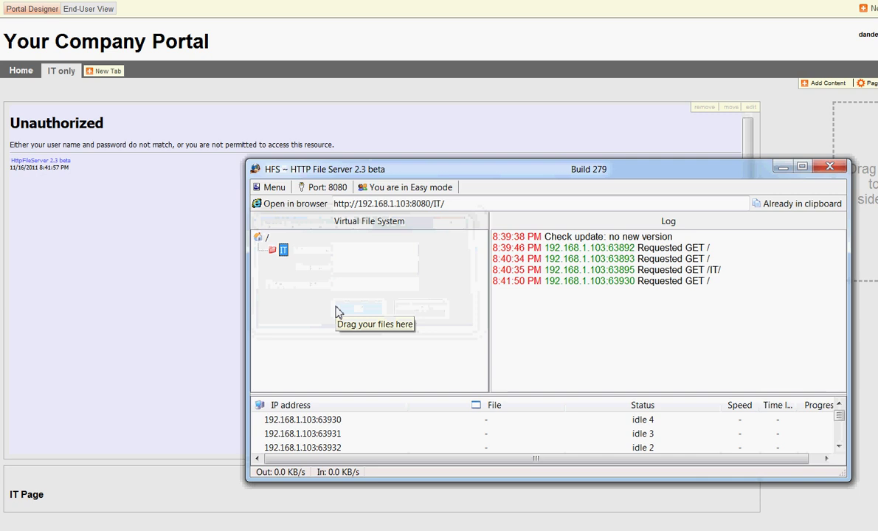
Protect the root of the virtual file system by setting a username and account password for it.
right_click(258, 245)
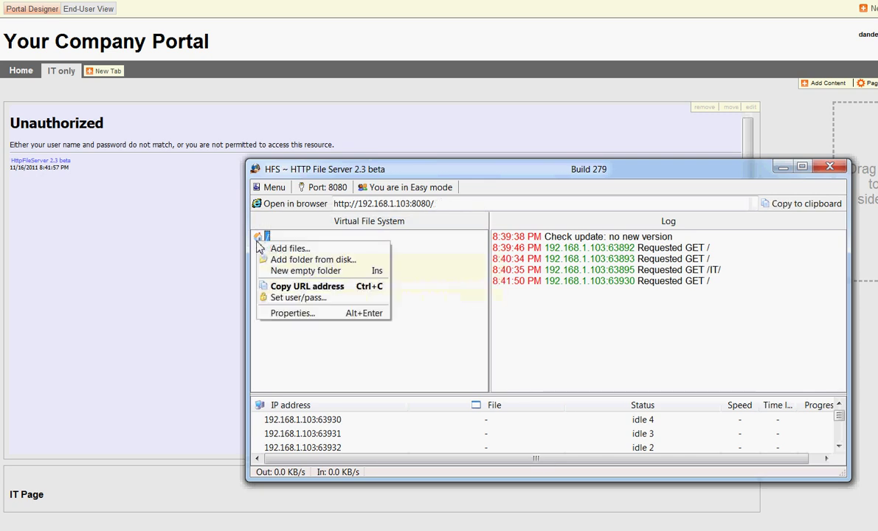
left_click(281, 296)
type("dan")
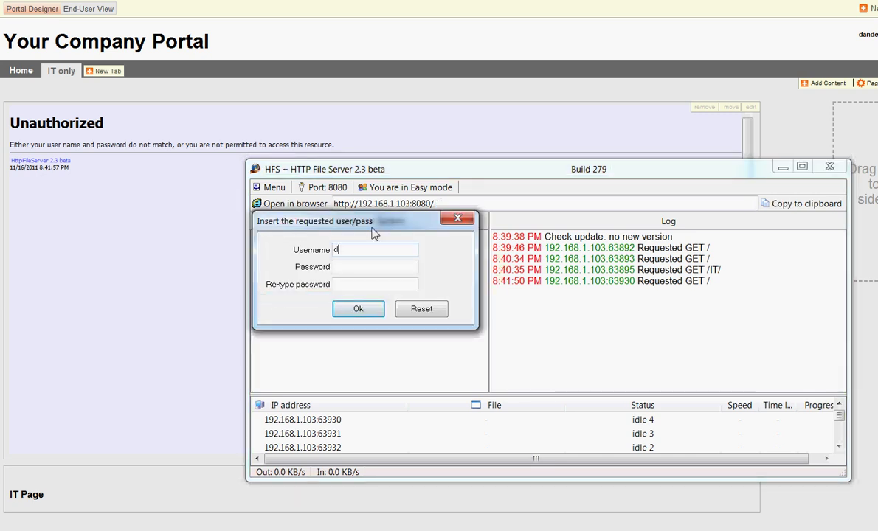
key("Tab")
type("******")
key("Tab")
type("**")
key("BackSpace")
key("BackSpace")
type("******")
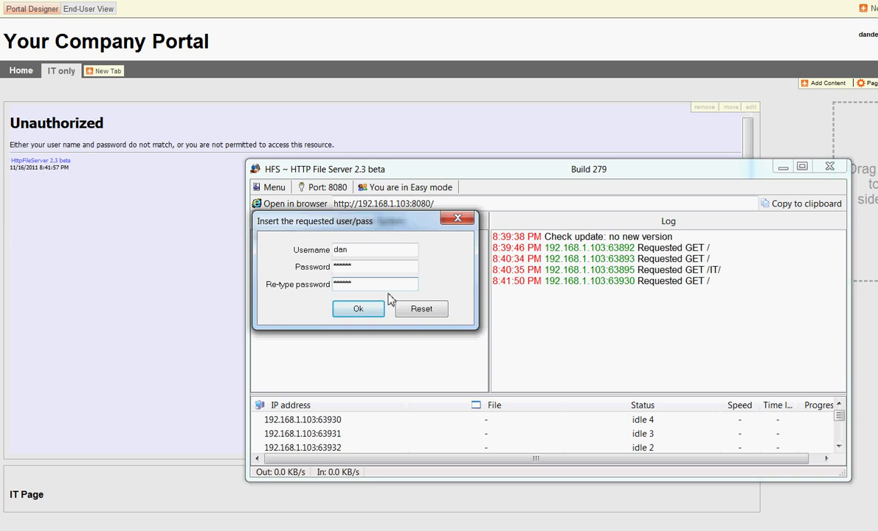
left_click(356, 311)
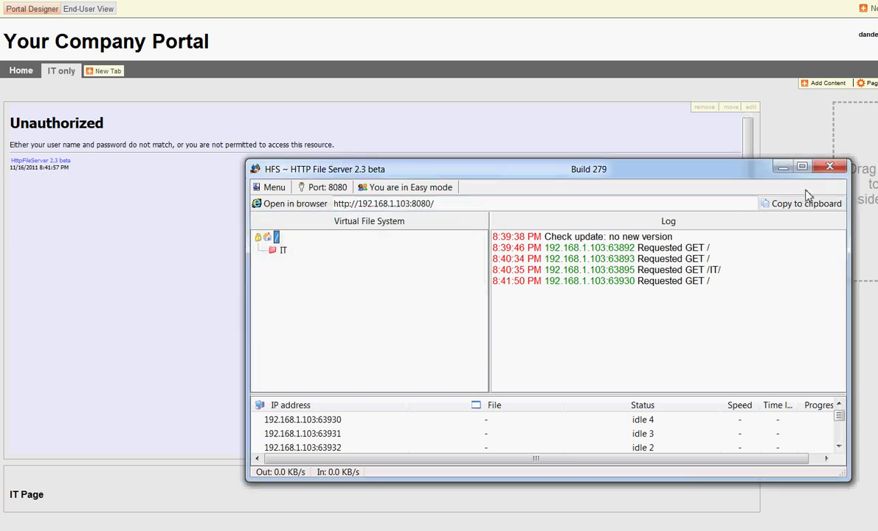
Test the root protection by loading the portal's IT only page from Home twice, cancelling the credentials request each time.
left_click(783, 167)
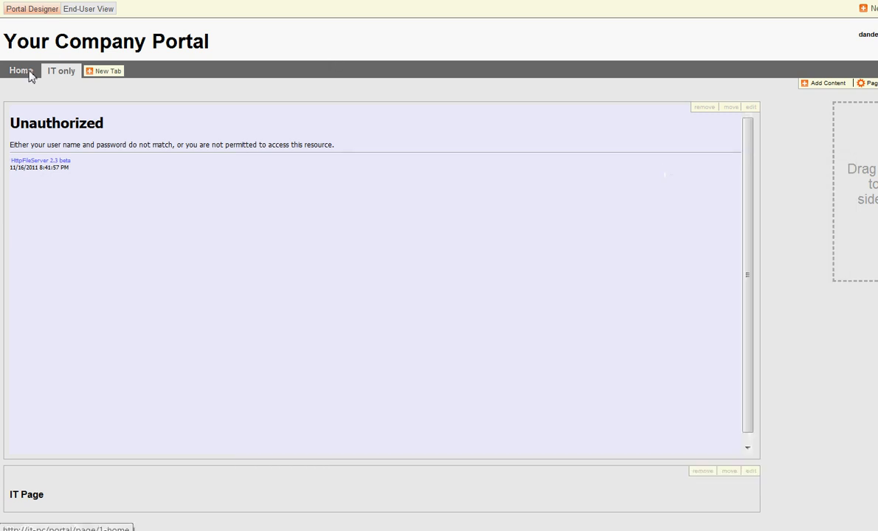
left_click(28, 73)
left_click(58, 75)
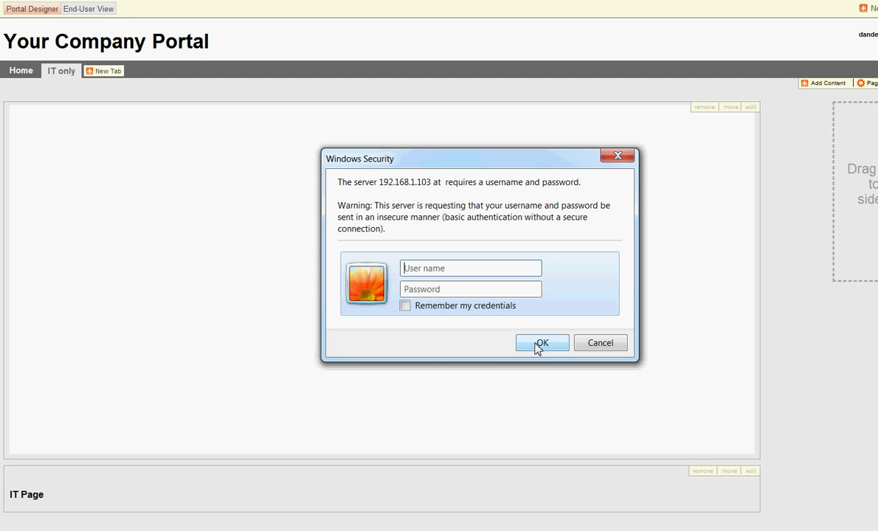
left_click(601, 344)
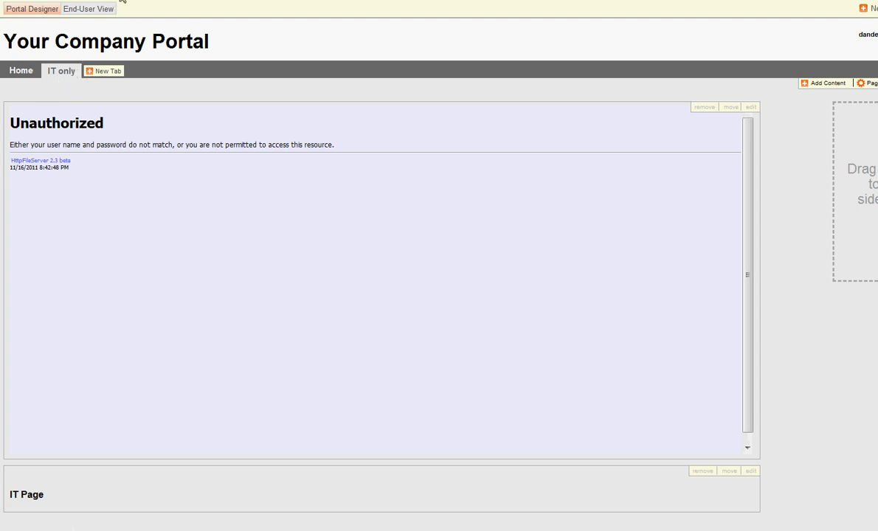
left_click(33, 71)
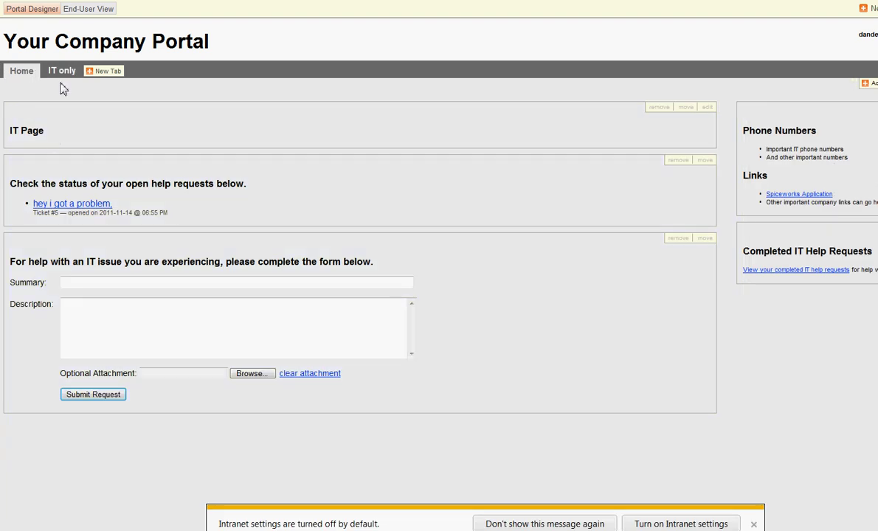
left_click(59, 71)
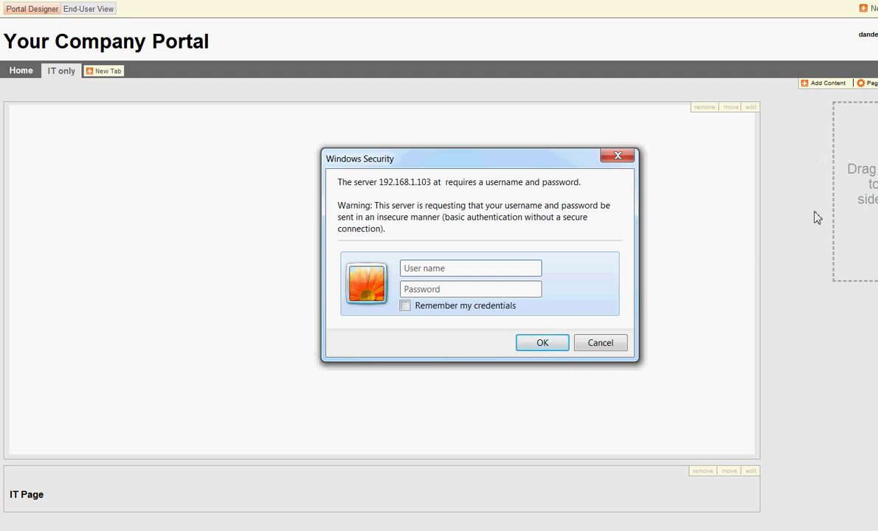
left_click(617, 344)
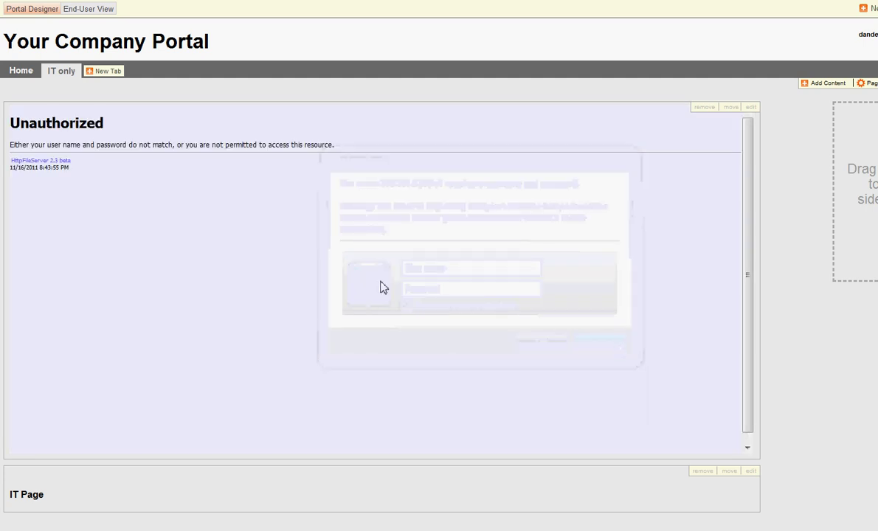